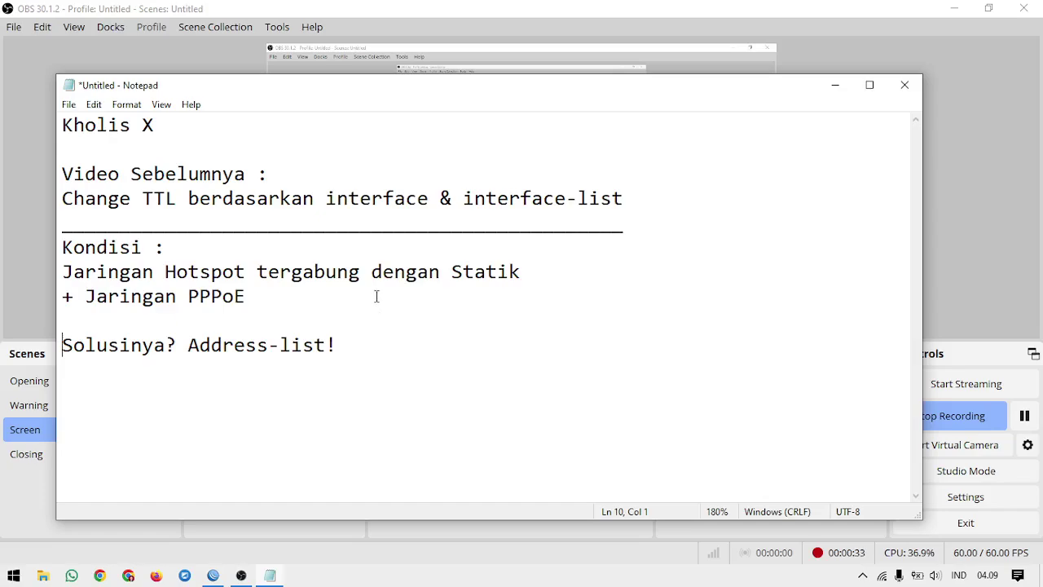
Step: Review the notes on the previous interface-based TTL method and the combined hotspot, static and PPPoE network condition
{"action": "left_click_drag", "start_coordinate": [337, 199], "coordinate": [608, 202]}
{"action": "left_click", "coordinate": [632, 200]}
{"action": "left_click_drag", "start_coordinate": [121, 271], "coordinate": [512, 271]}
{"action": "left_click", "coordinate": [528, 263]}
{"action": "double_click", "coordinate": [238, 296]}
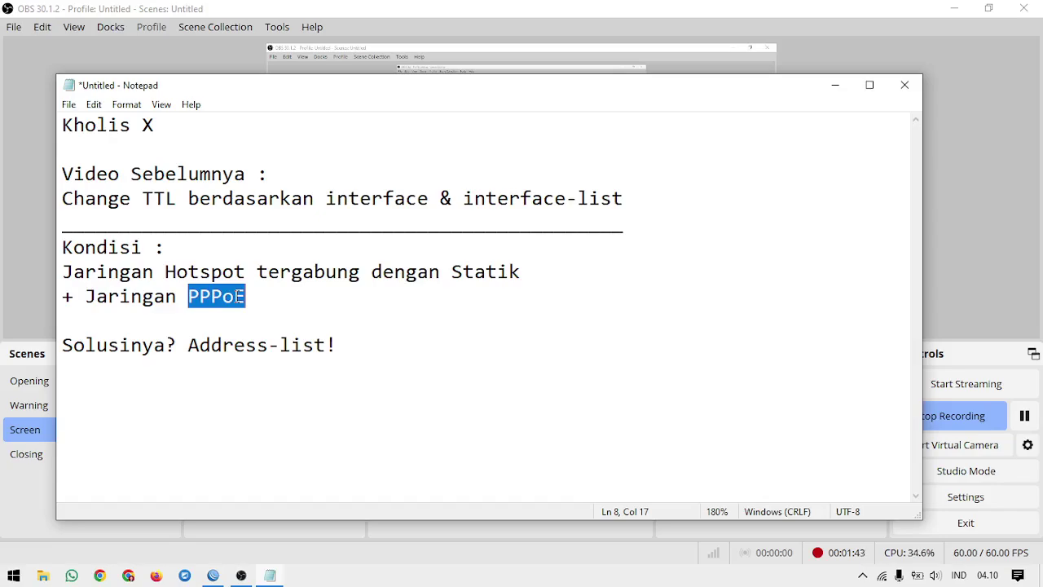
{"action": "left_click_drag", "start_coordinate": [312, 150], "coordinate": [652, 193]}
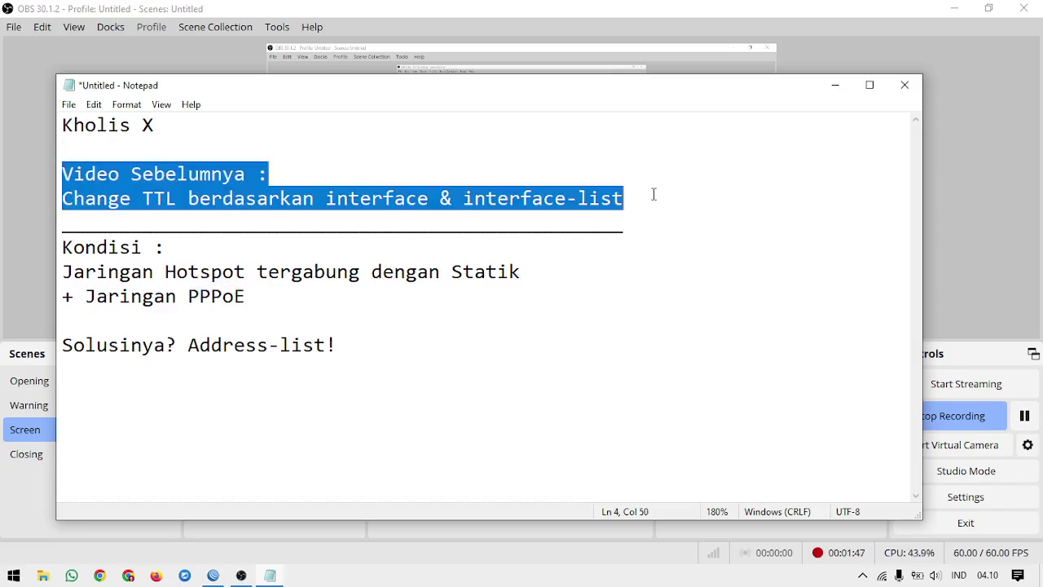
{"action": "left_click", "coordinate": [660, 197]}
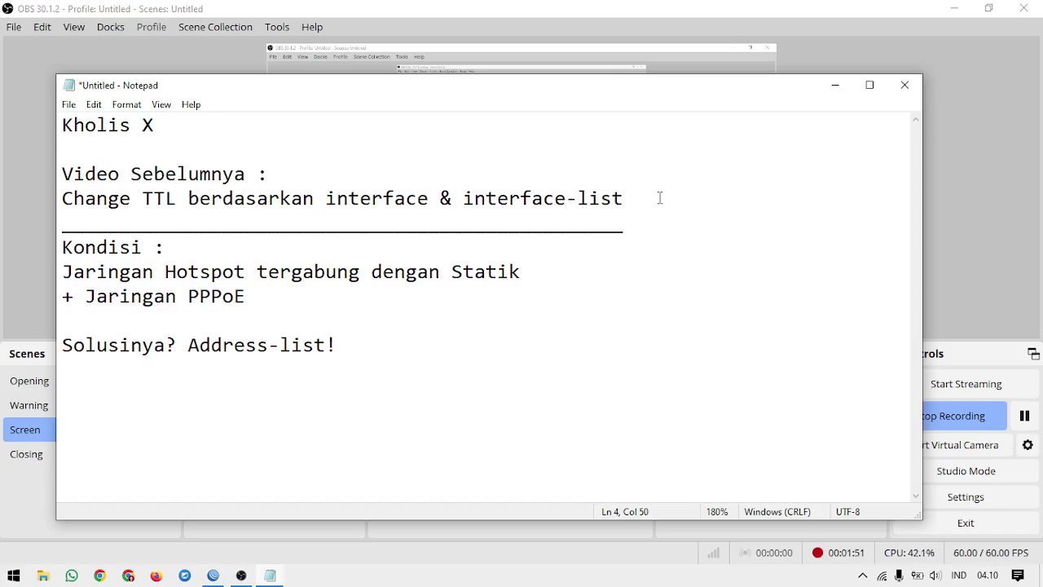
{"action": "double_click", "coordinate": [501, 274]}
{"action": "double_click", "coordinate": [406, 197]}
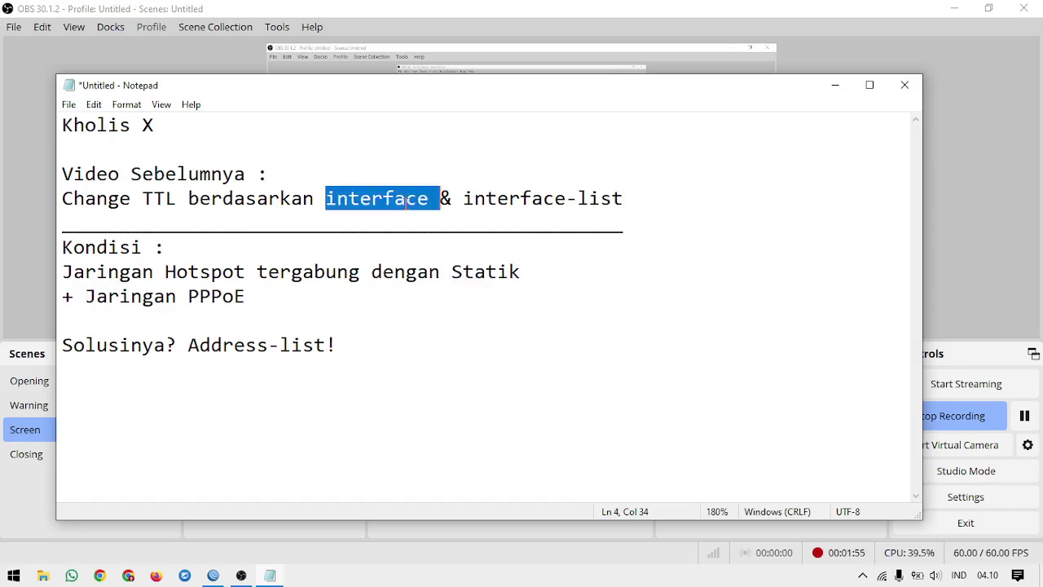
{"action": "double_click", "coordinate": [490, 276]}
{"action": "double_click", "coordinate": [391, 203]}
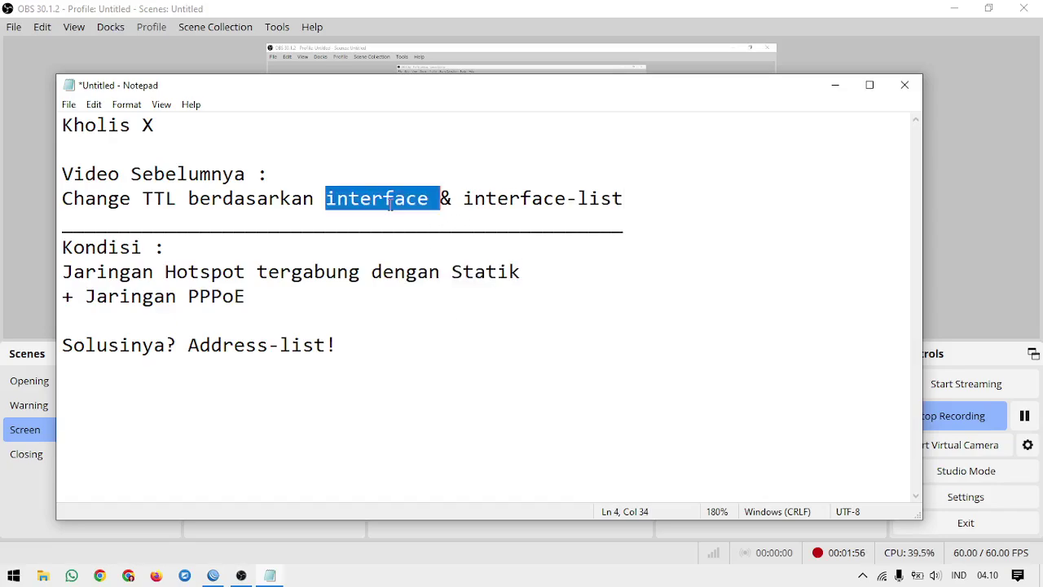
{"action": "double_click", "coordinate": [475, 277]}
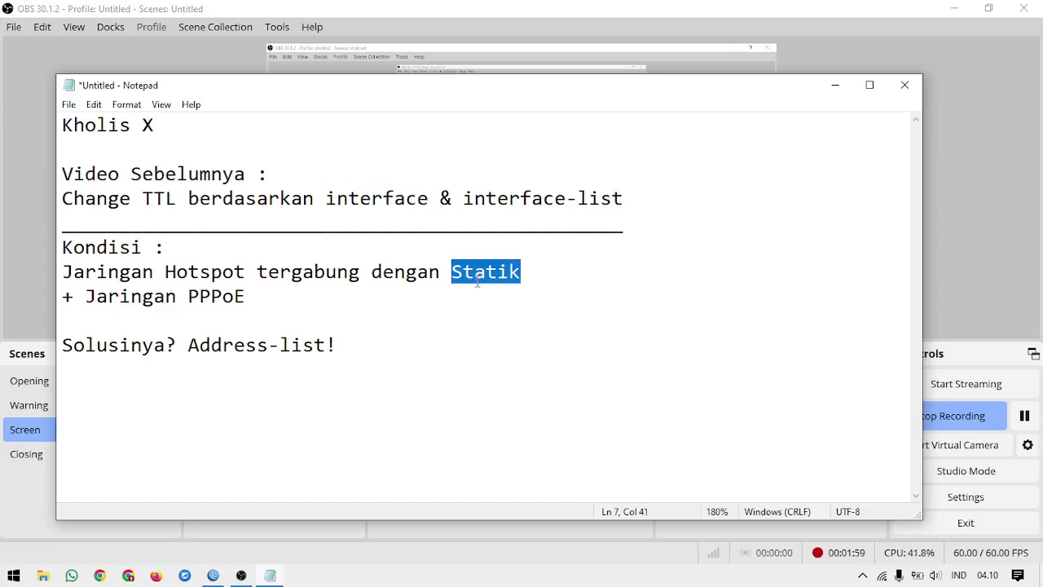
Step: Switch to WinBox and compare the interfaces and networks of the hotspot and static IP addresses in the address list
{"action": "left_click", "coordinate": [214, 576]}
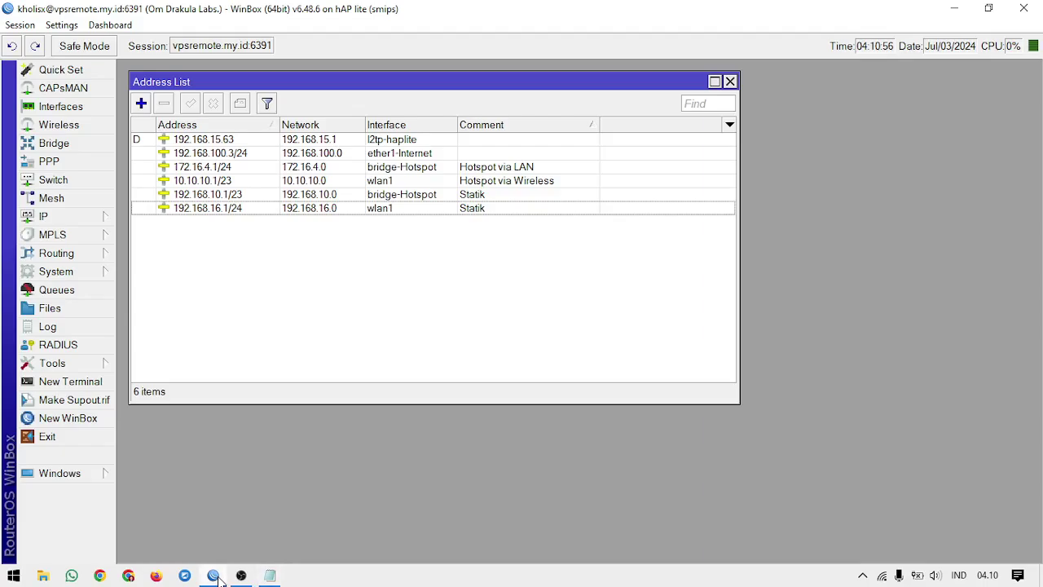
{"action": "left_click", "coordinate": [492, 170]}
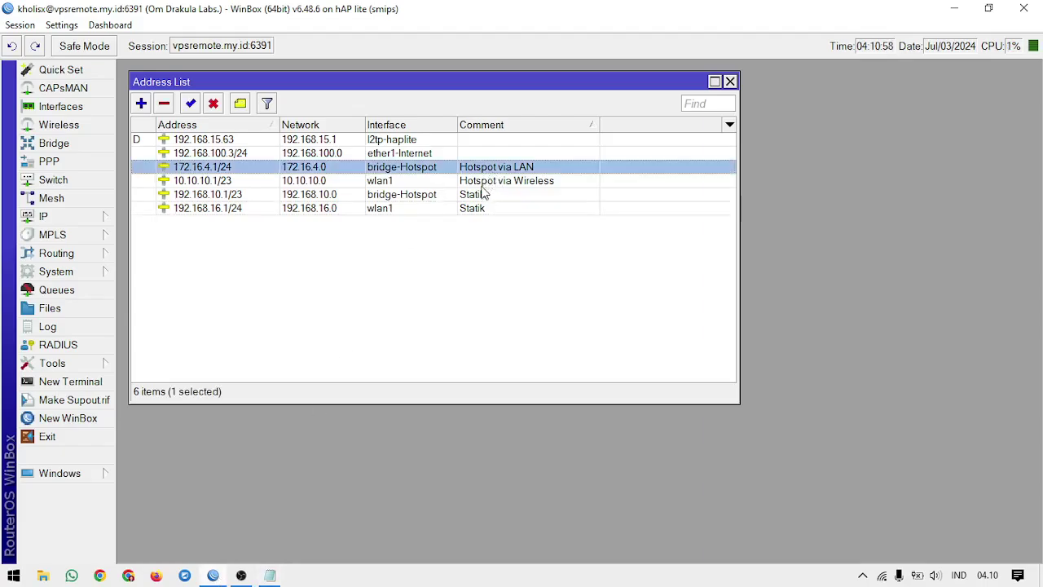
{"action": "left_click", "coordinate": [407, 195]}
{"action": "left_click", "coordinate": [438, 168]}
{"action": "left_click", "coordinate": [444, 207]}
{"action": "left_click", "coordinate": [445, 184]}
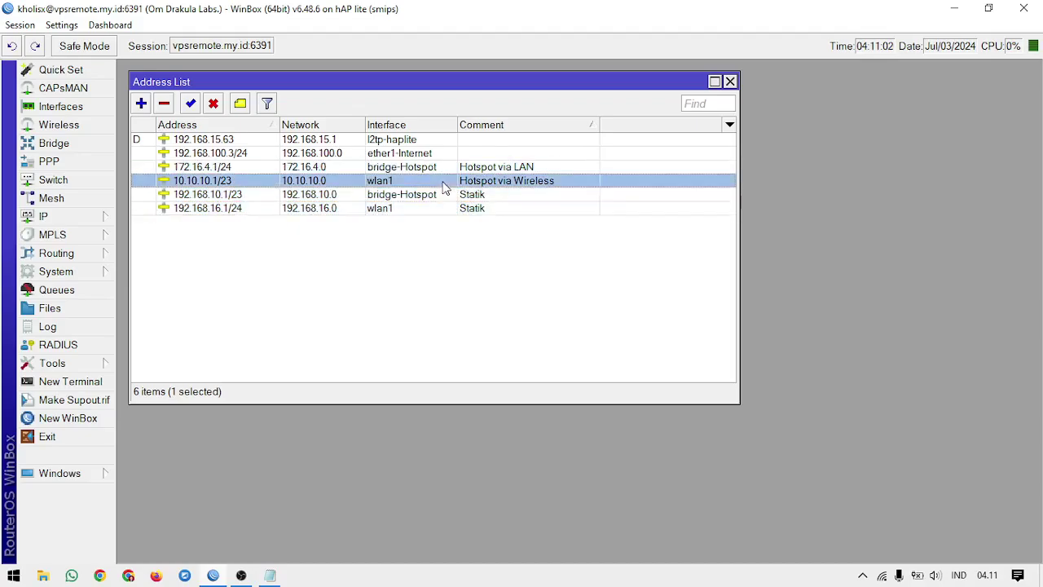
{"action": "left_click", "coordinate": [434, 208]}
{"action": "left_click", "coordinate": [442, 188]}
{"action": "left_click", "coordinate": [438, 197]}
{"action": "left_click", "coordinate": [433, 209]}
{"action": "left_click", "coordinate": [435, 197]}
{"action": "left_click", "coordinate": [430, 182]}
{"action": "left_click", "coordinate": [425, 168]}
{"action": "left_click", "coordinate": [420, 183]}
{"action": "left_click", "coordinate": [417, 196]}
{"action": "left_click", "coordinate": [415, 211]}
{"action": "left_click", "coordinate": [326, 181]}
{"action": "left_click", "coordinate": [324, 167]}
{"action": "left_click", "coordinate": [388, 180]}
{"action": "left_click", "coordinate": [389, 194]}
{"action": "left_click", "coordinate": [387, 208]}
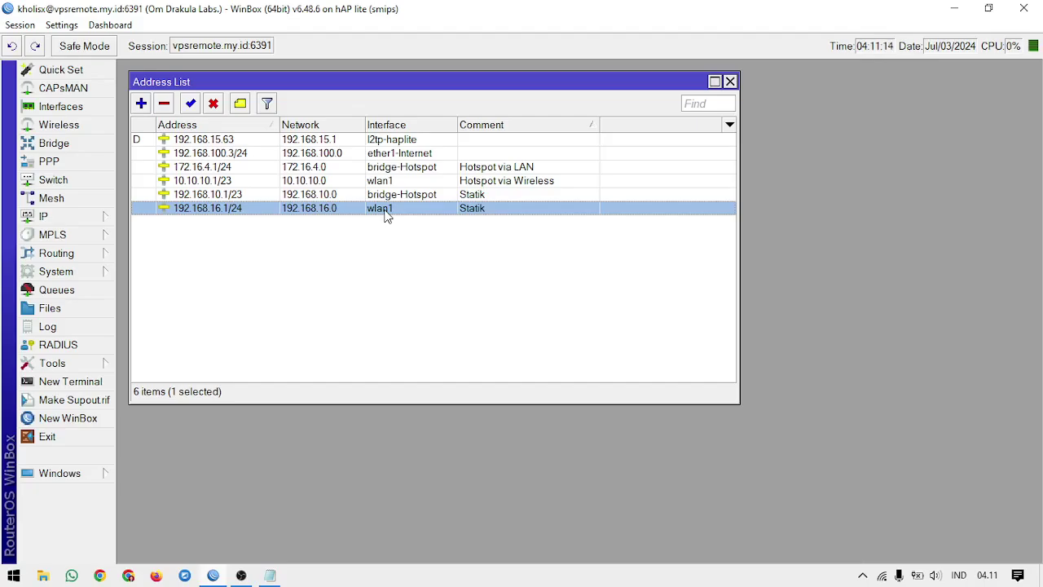
Step: Switch to Notepad and review the address-list solution line in the notes
{"action": "left_click", "coordinate": [269, 576]}
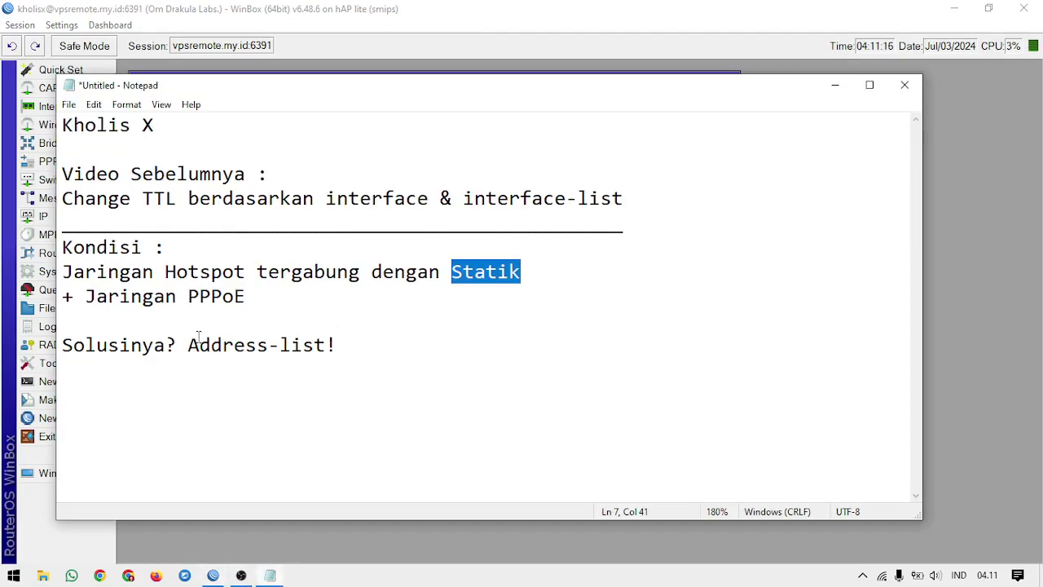
{"action": "mouse_move", "coordinate": [181, 349]}
{"action": "left_mouse_down"}
{"action": "mouse_move", "coordinate": [373, 330]}
{"action": "mouse_move", "coordinate": [179, 367]}
{"action": "left_mouse_up"}
{"action": "left_click", "coordinate": [375, 352]}
{"action": "left_click", "coordinate": [247, 391]}
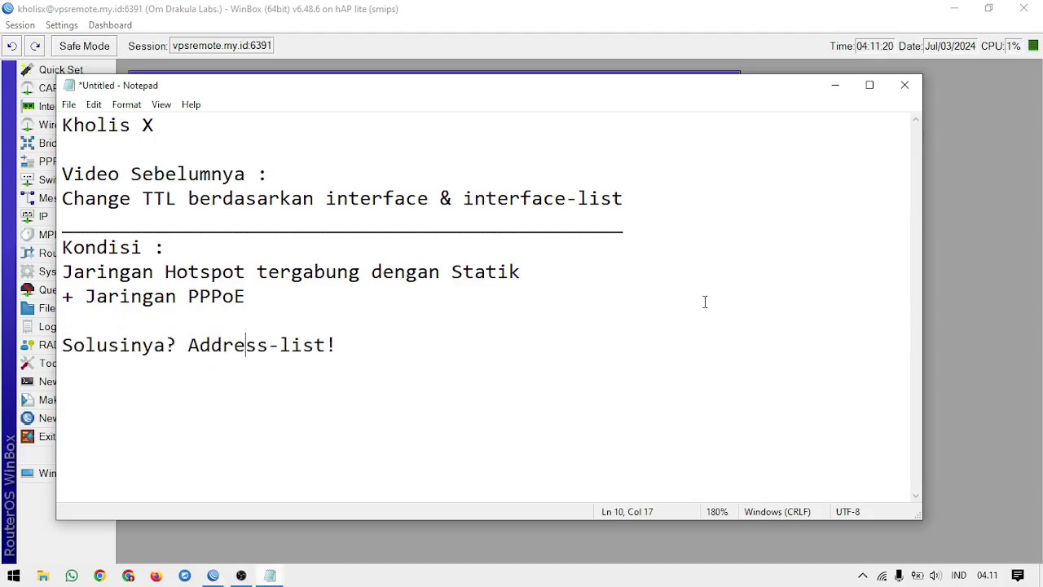
Step: Switch back to WinBox, open the IP firewall, and arrange its window so the IP address entries remain readable
{"action": "left_click", "coordinate": [994, 227]}
{"action": "left_click", "coordinate": [575, 320]}
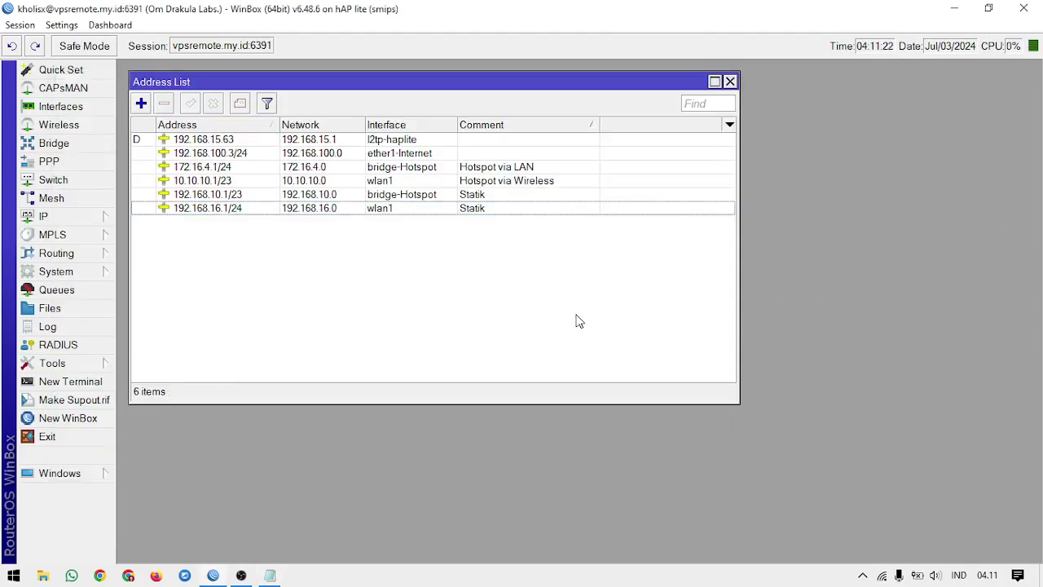
{"action": "left_click", "coordinate": [71, 216]}
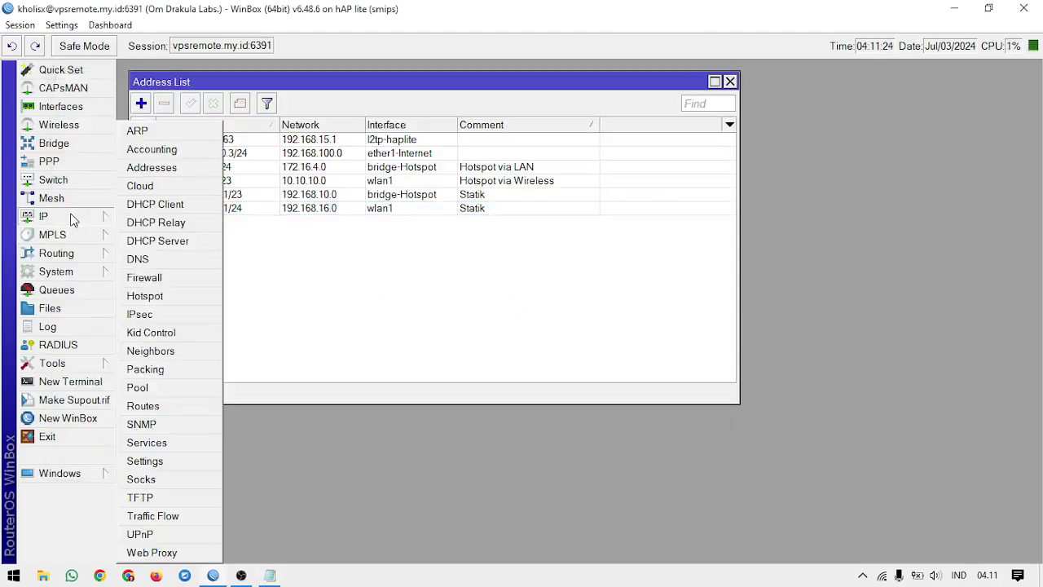
{"action": "left_click", "coordinate": [162, 284]}
{"action": "left_click_drag", "start_coordinate": [159, 280], "coordinate": [442, 245]}
{"action": "left_click_drag", "start_coordinate": [549, 158], "coordinate": [435, 142]}
{"action": "left_click_drag", "start_coordinate": [525, 134], "coordinate": [514, 238]}
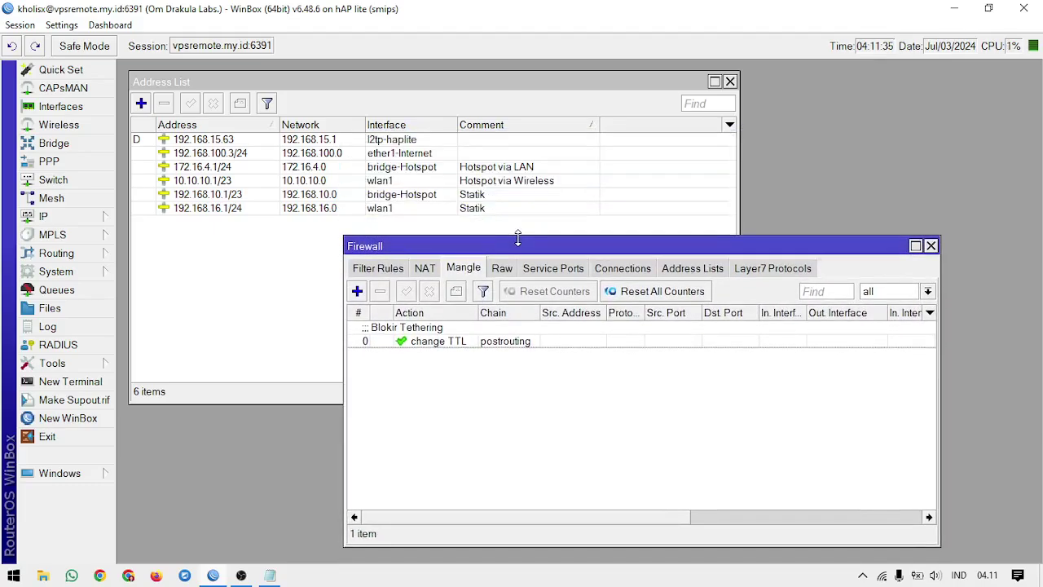
Step: Examine the Hotspot via LAN and Hotspot via Wireless addresses that the firewall address list needs
{"action": "left_click", "coordinate": [507, 168]}
{"action": "left_click", "coordinate": [509, 181]}
{"action": "left_click", "coordinate": [507, 169]}
{"action": "left_click", "coordinate": [510, 181]}
{"action": "left_click", "coordinate": [510, 168]}
{"action": "left_click", "coordinate": [512, 181]}
{"action": "left_click", "coordinate": [517, 168]}
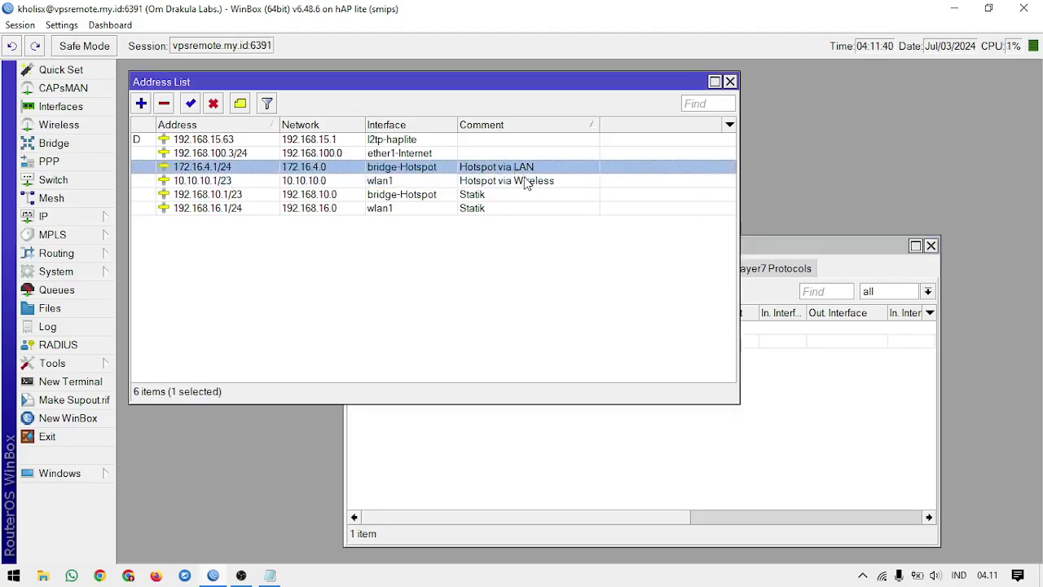
{"action": "left_click", "coordinate": [526, 181]}
{"action": "left_click", "coordinate": [859, 413]}
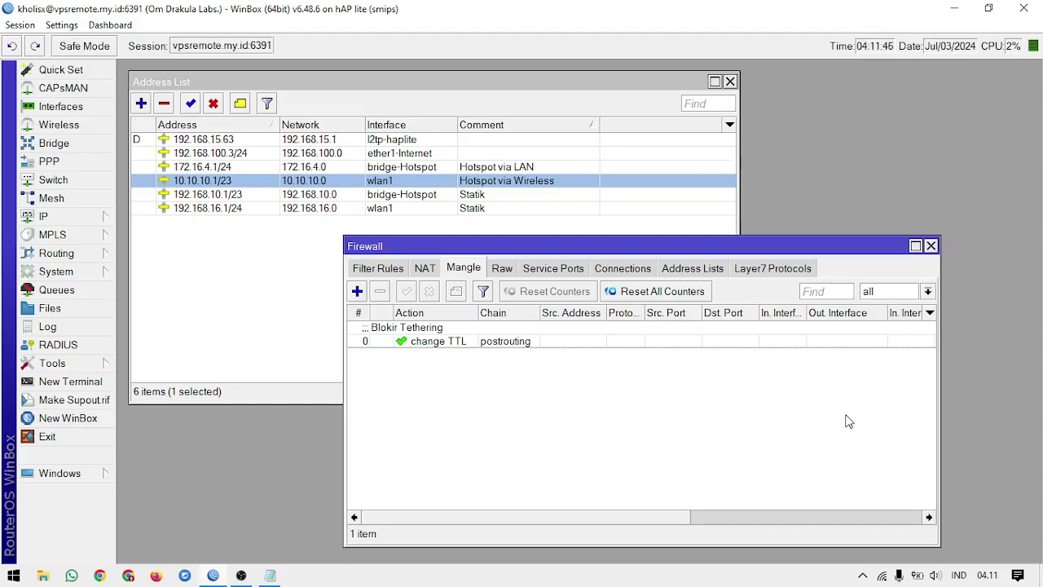
Step: Add a firewall address list entry named hotspot-ip with the address 10.10.10.0/23
{"action": "left_click", "coordinate": [708, 268]}
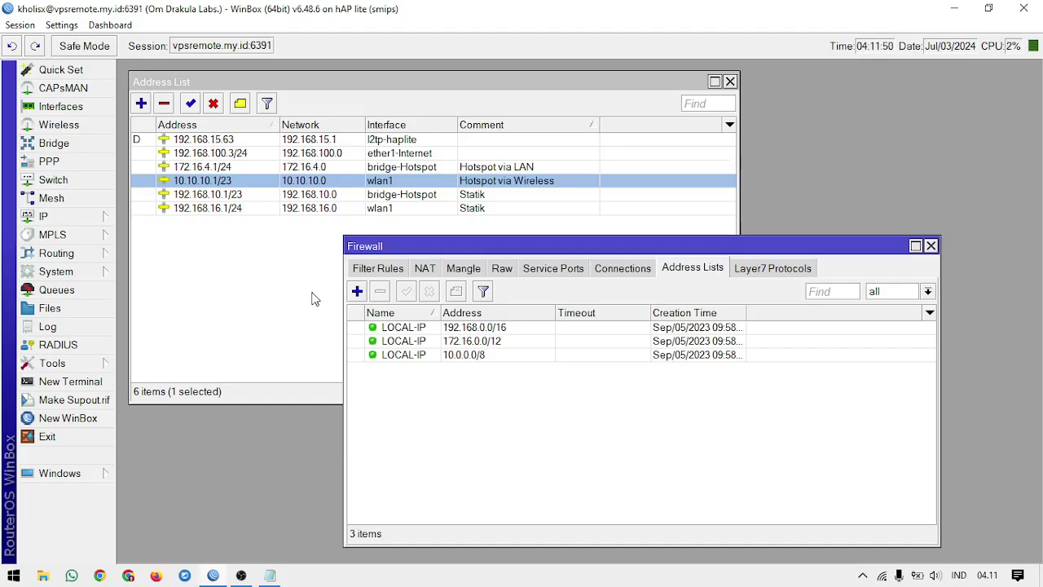
{"action": "left_click", "coordinate": [357, 291]}
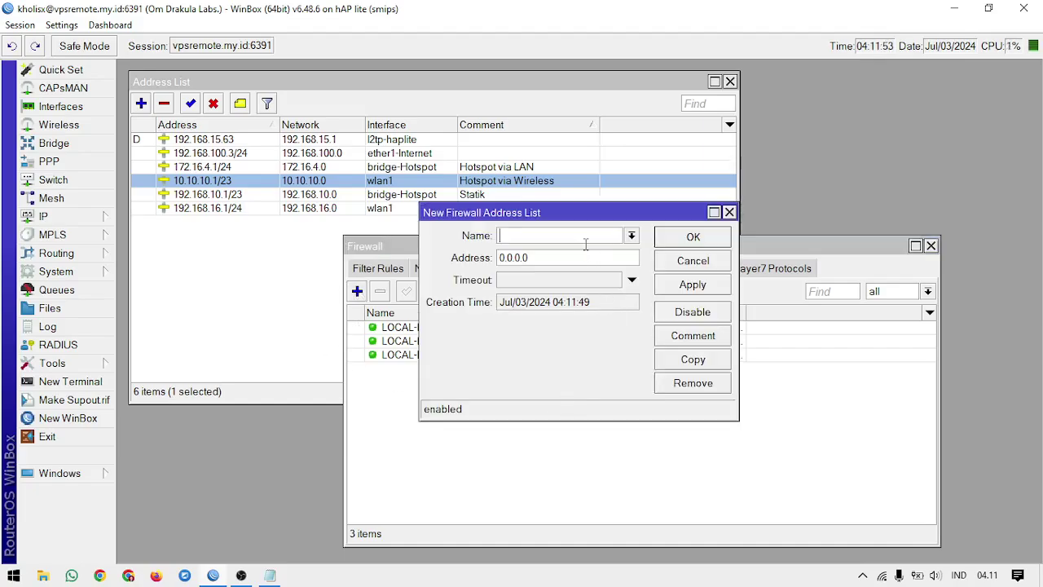
{"action": "type", "text": "hotspot-ip"}
{"action": "left_click", "coordinate": [588, 257]}
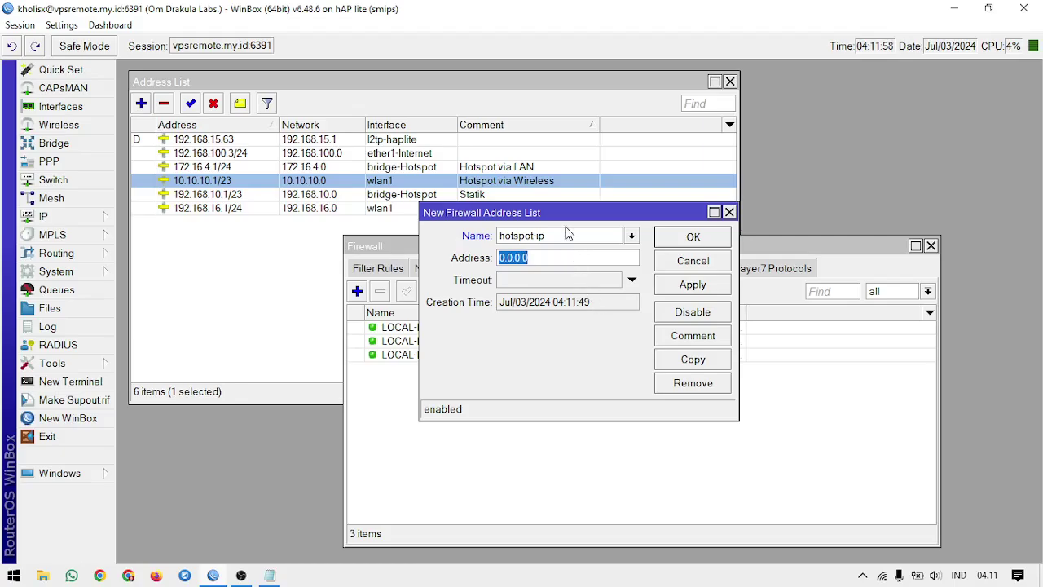
{"action": "left_click_drag", "start_coordinate": [575, 211], "coordinate": [585, 225]}
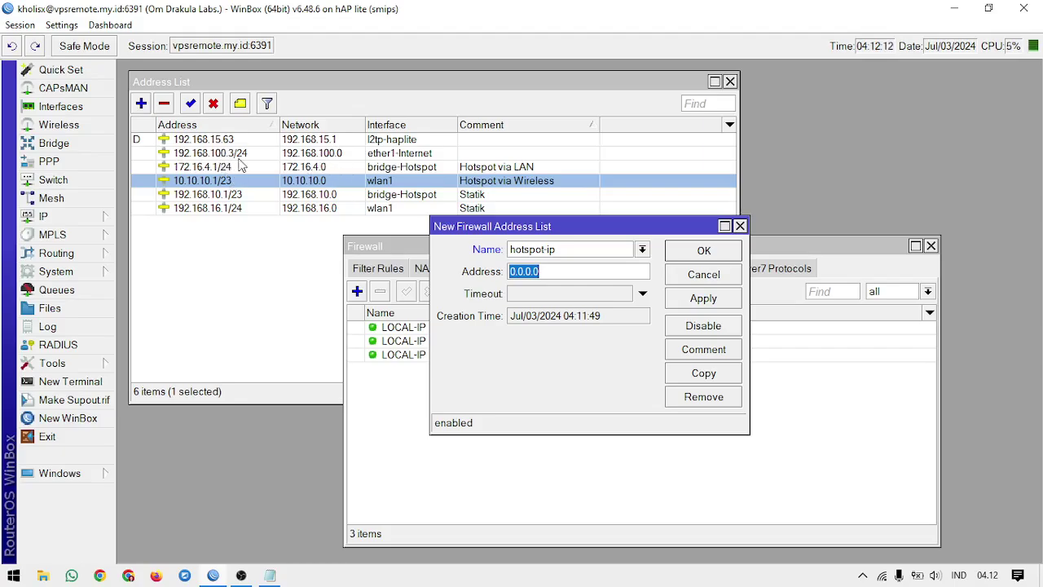
{"action": "left_click", "coordinate": [568, 275]}
{"action": "double_click", "coordinate": [568, 275]}
{"action": "type", "text": "10.10.10."}
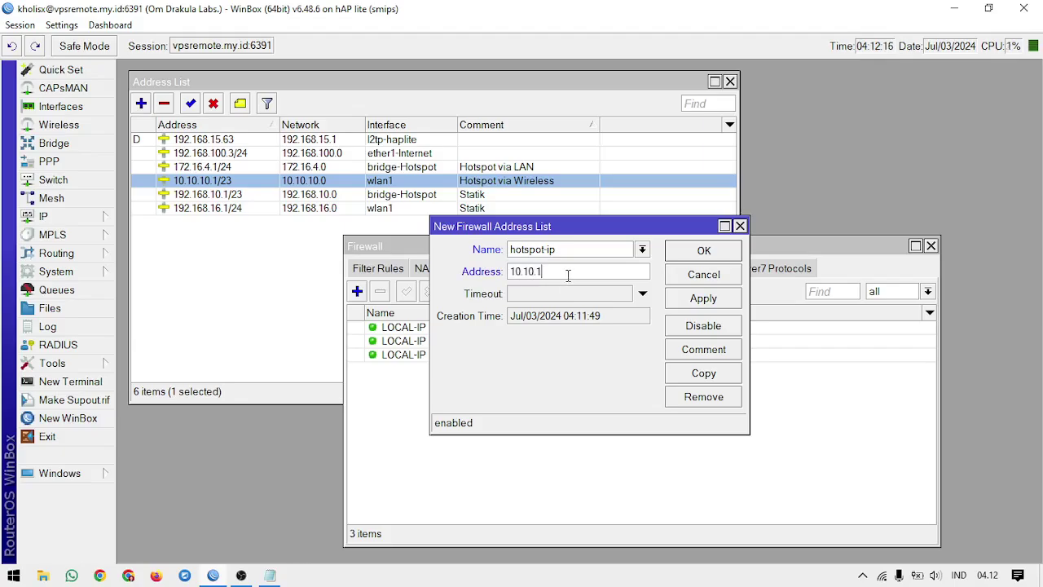
{"action": "type", "text": "0/23"}
{"action": "left_click", "coordinate": [701, 298]}
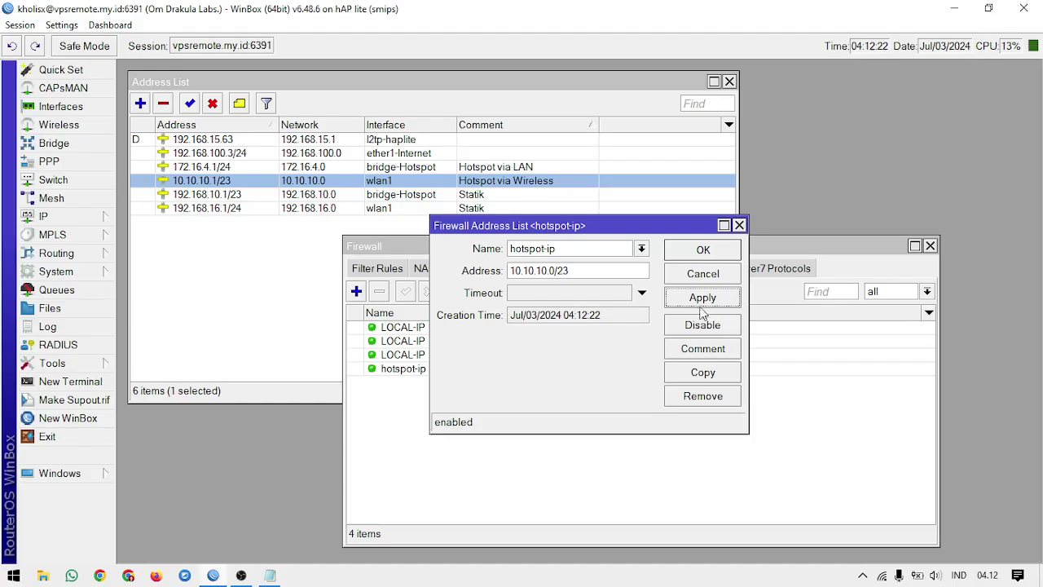
Step: Copy the hotspot-ip entry, set the copy's address to 172.16.4.0/23, and save both entries
{"action": "left_click", "coordinate": [704, 373]}
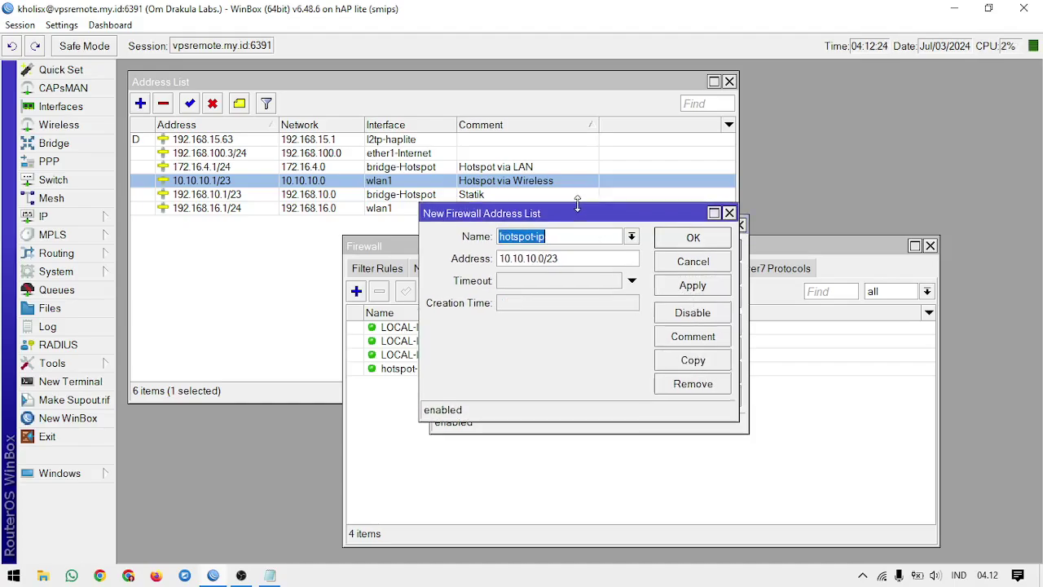
{"action": "left_click_drag", "start_coordinate": [588, 215], "coordinate": [515, 299]}
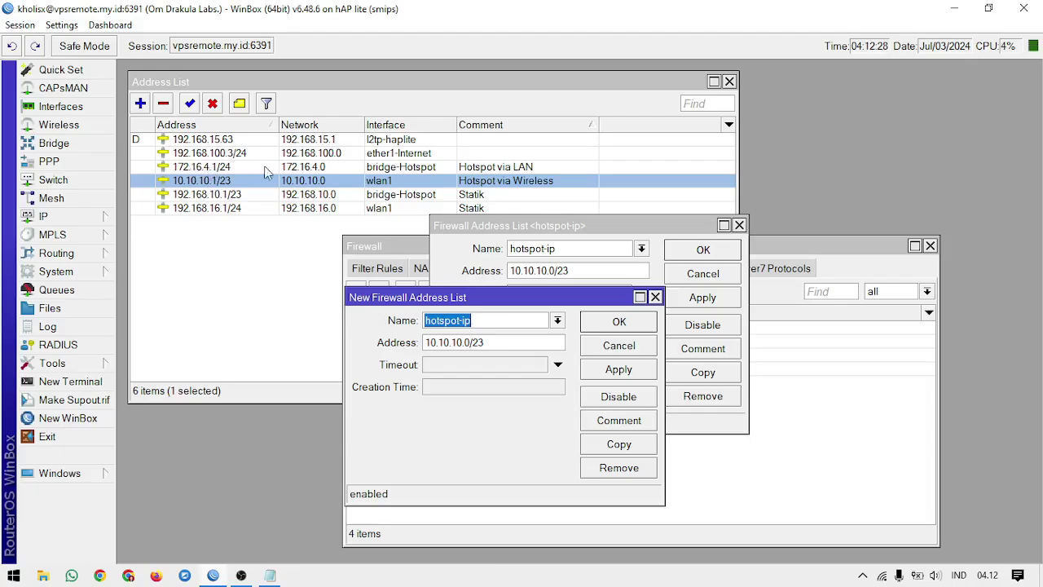
{"action": "key", "text": "Tab"}
{"action": "type", "text": "17"}
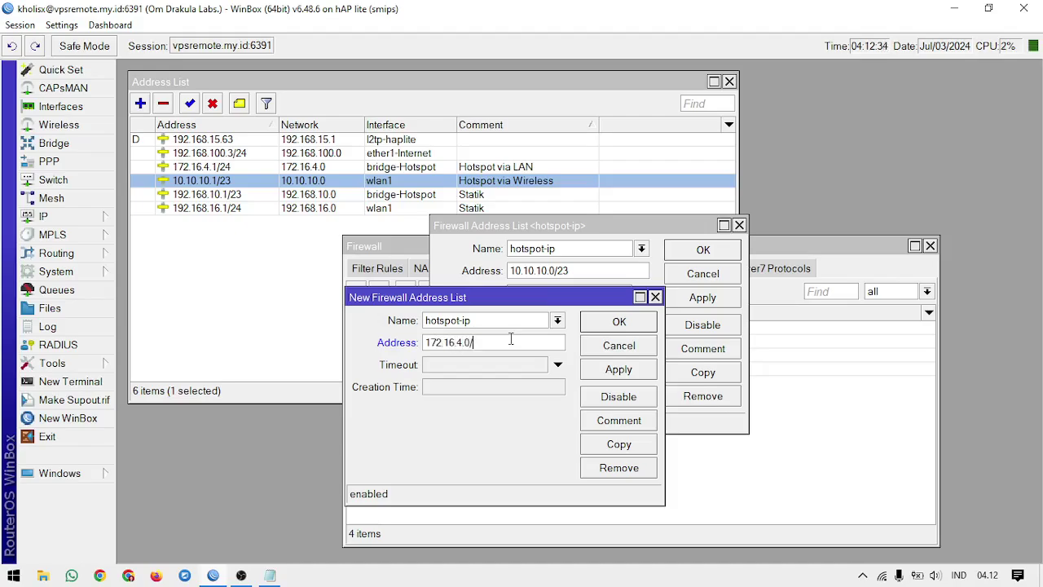
{"action": "left_click", "coordinate": [618, 369]}
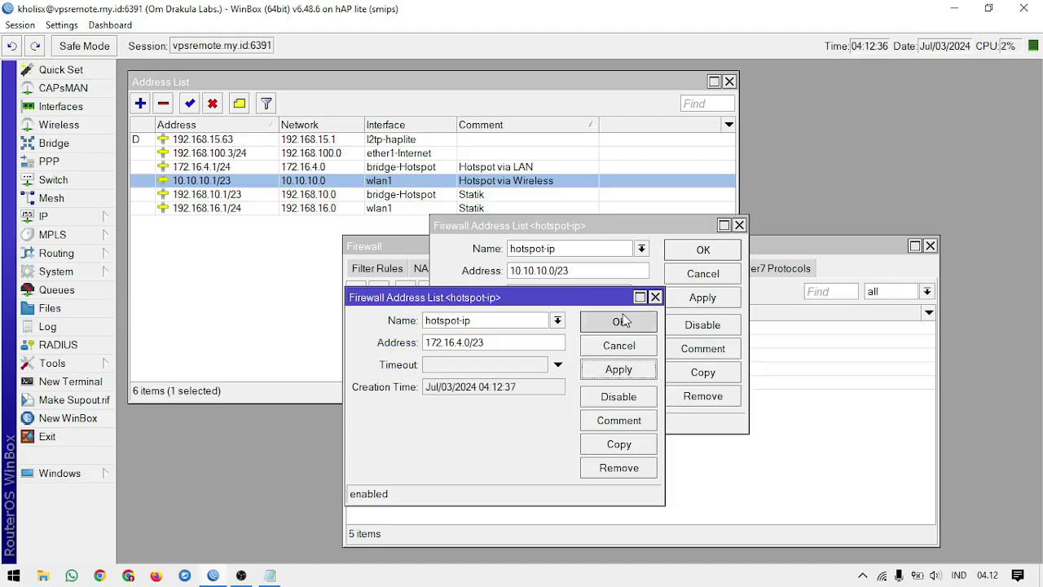
{"action": "left_click", "coordinate": [619, 322]}
{"action": "left_click", "coordinate": [698, 254]}
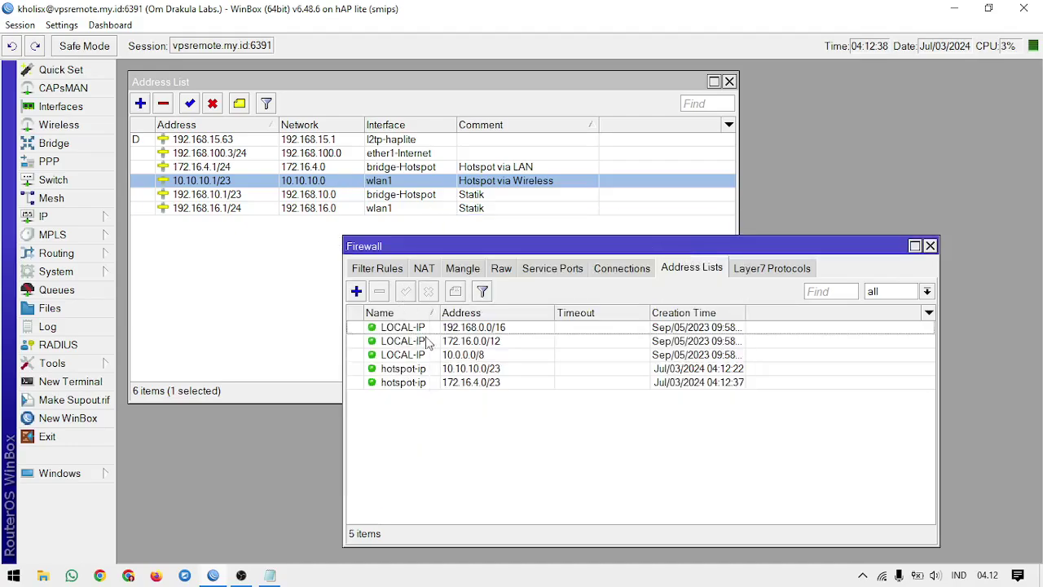
Step: Correct the LAN hotspot-ip entry's address to 172.16.4.0/24 to match the router's IP address prefix
{"action": "left_click", "coordinate": [473, 383]}
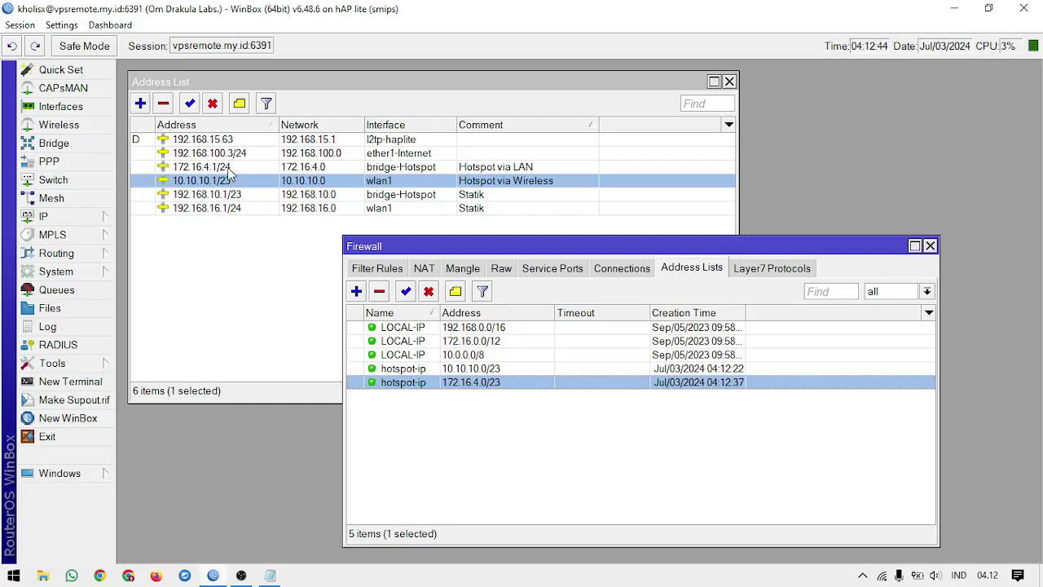
{"action": "left_click", "coordinate": [497, 370]}
{"action": "left_click", "coordinate": [497, 386]}
{"action": "double_click", "coordinate": [497, 386]}
{"action": "left_click", "coordinate": [591, 270]}
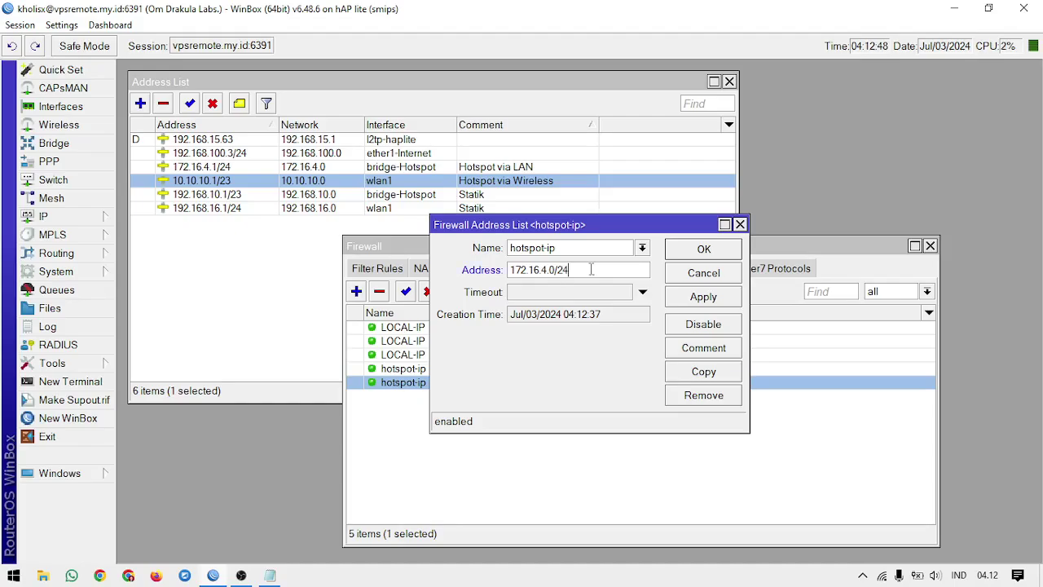
{"action": "left_click", "coordinate": [724, 301]}
{"action": "left_click", "coordinate": [710, 254]}
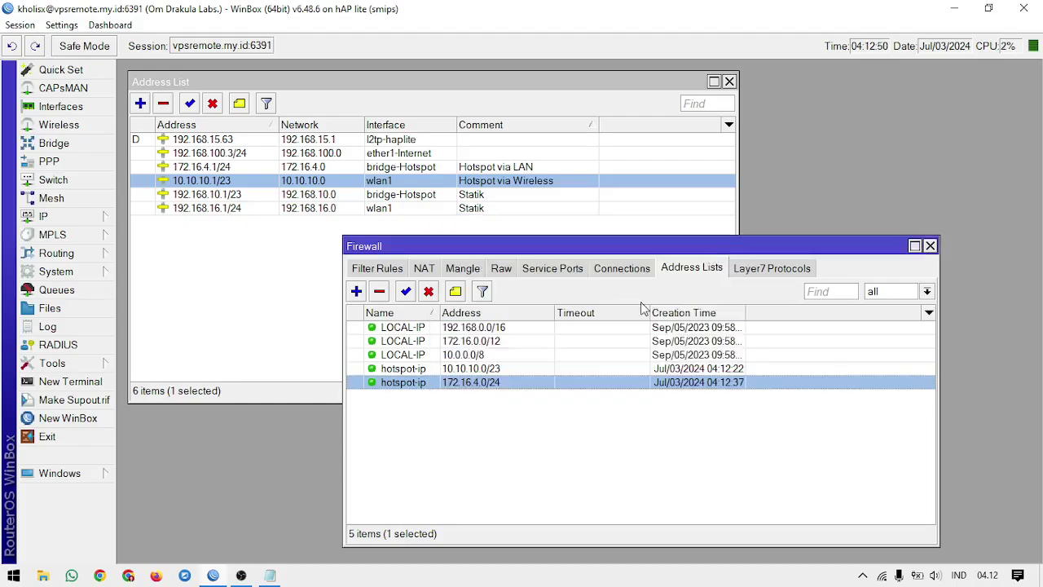
Step: Check the two hotspot-ip entries and widen the Creation Time column
{"action": "left_click", "coordinate": [538, 368]}
{"action": "left_click", "coordinate": [537, 388]}
{"action": "left_click", "coordinate": [552, 371]}
{"action": "left_click_drag", "start_coordinate": [744, 313], "coordinate": [778, 311]}
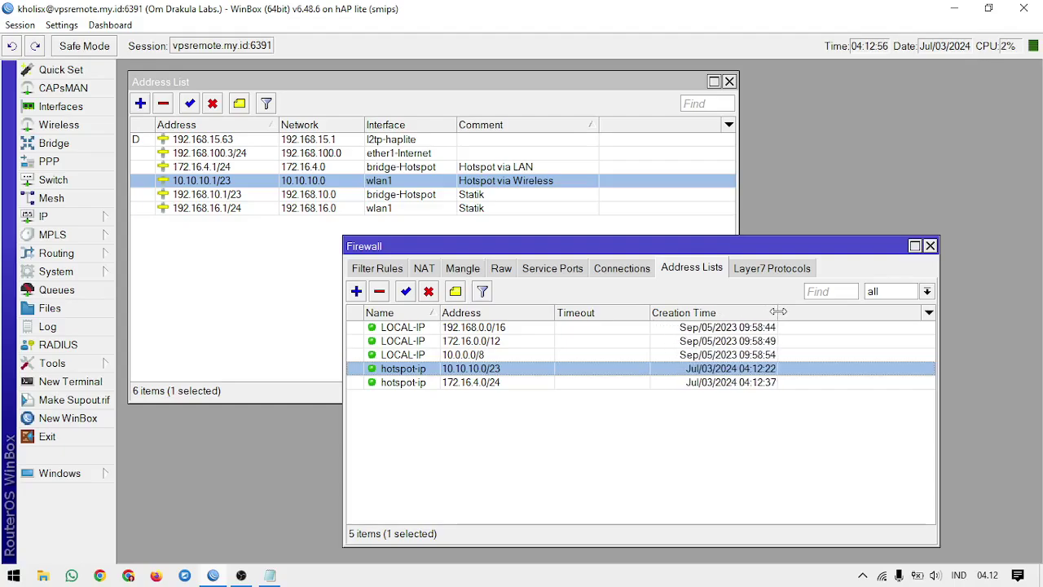
{"action": "left_click", "coordinate": [682, 418]}
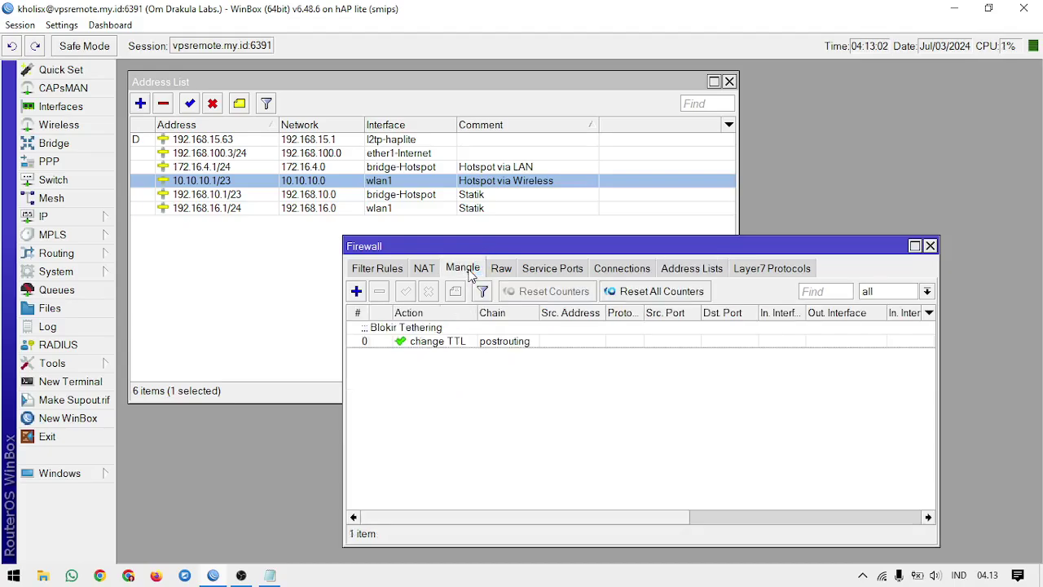
Step: Review the Blokir Tethering change TTL mangle rule, remove it, and widen the Firewall window
{"action": "left_click", "coordinate": [507, 341]}
{"action": "double_click", "coordinate": [507, 340]}
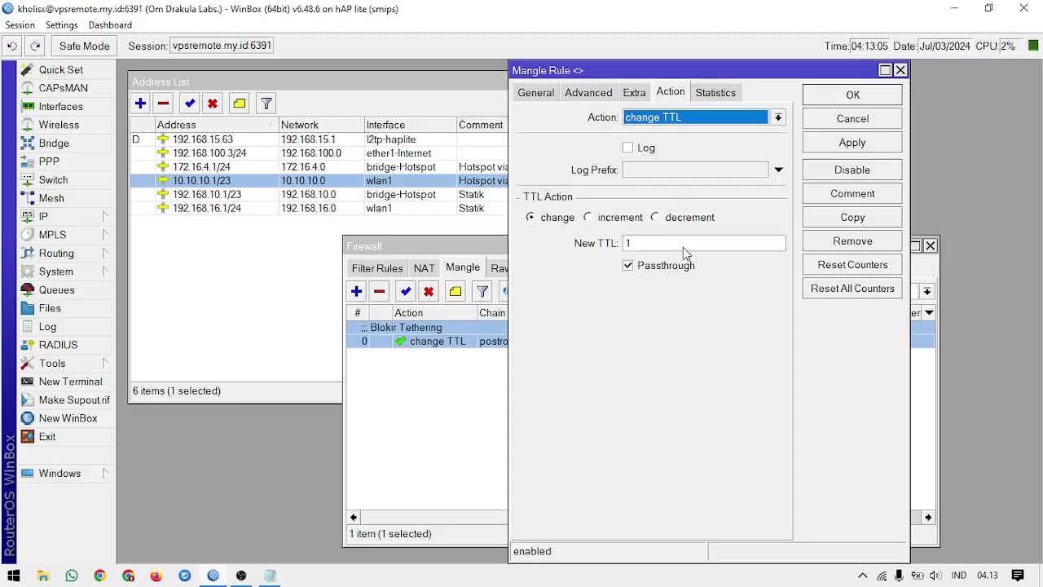
{"action": "left_click", "coordinate": [546, 96]}
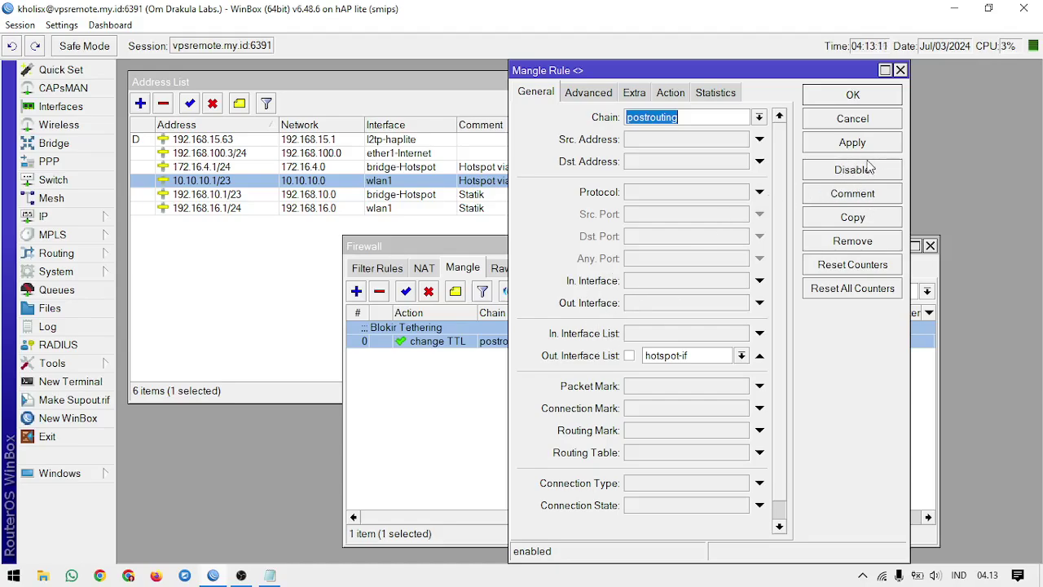
{"action": "left_click", "coordinate": [862, 245]}
{"action": "left_click_drag", "start_coordinate": [857, 246], "coordinate": [823, 240]}
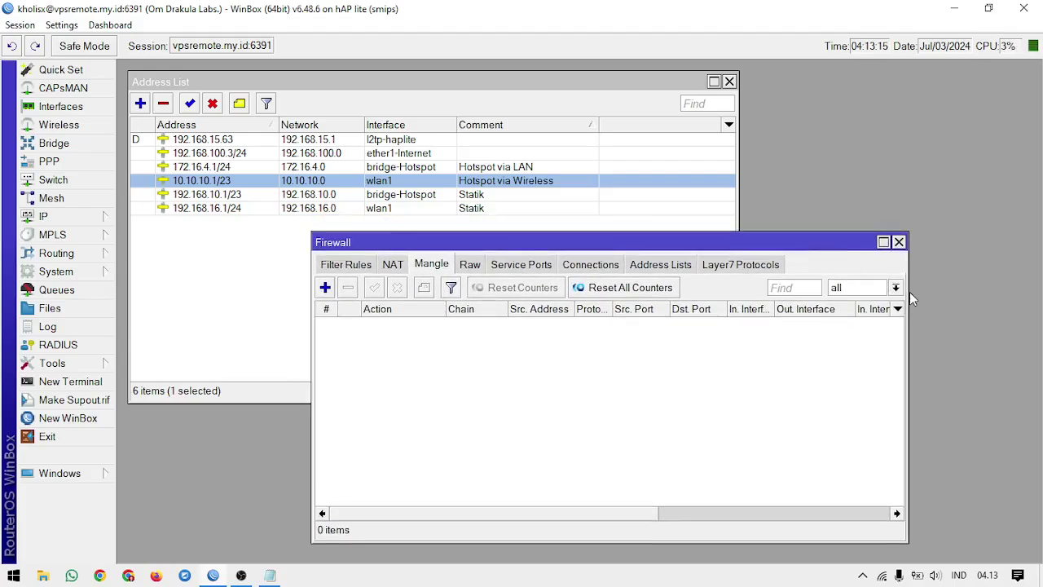
{"action": "left_click_drag", "start_coordinate": [906, 271], "coordinate": [967, 272]}
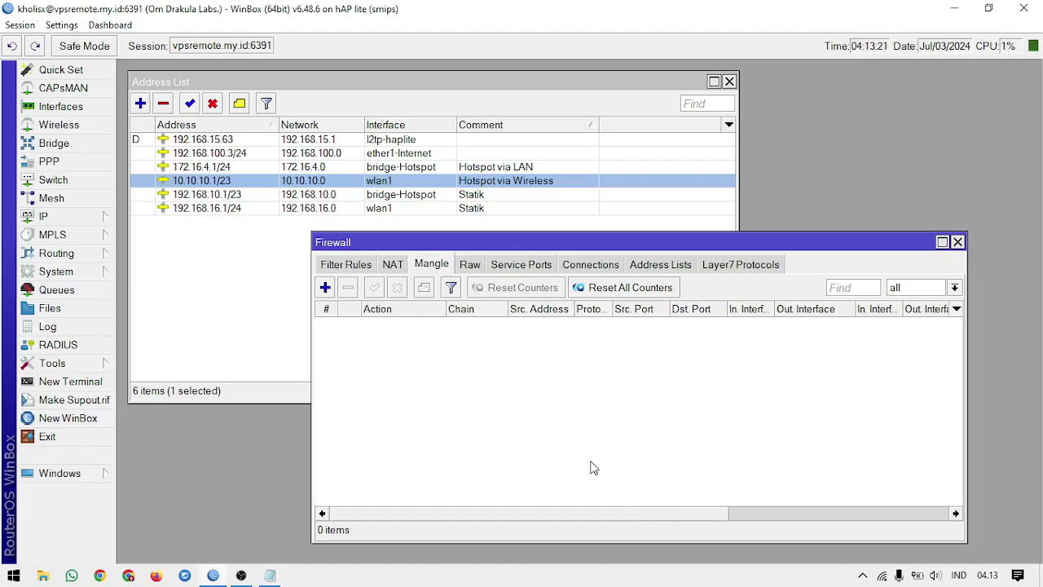
Step: Start a new mangle rule in the postrouting chain with hotspot-ip as its destination address list
{"action": "left_click", "coordinate": [325, 288]}
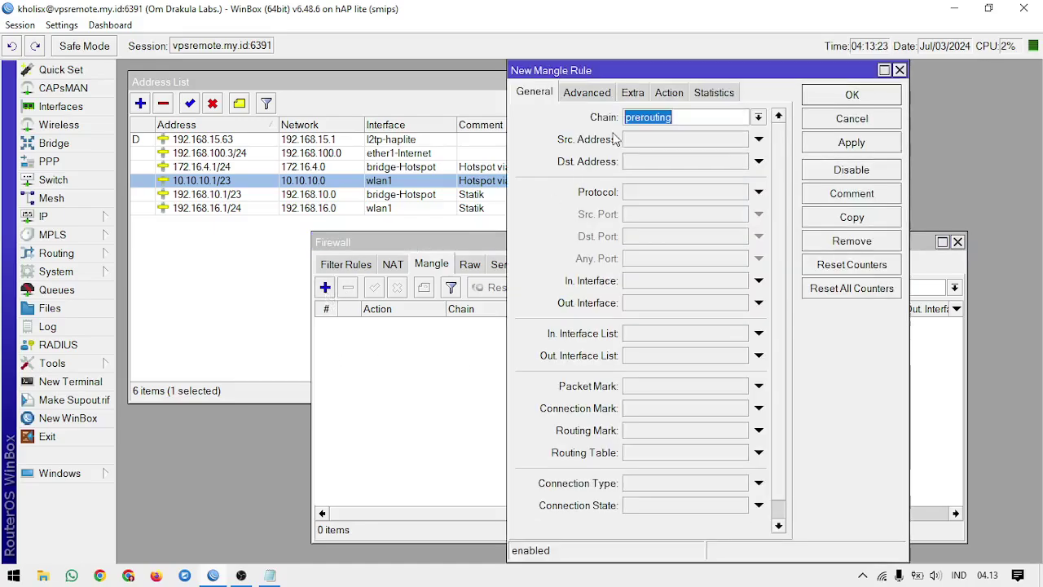
{"action": "left_click", "coordinate": [757, 117]}
{"action": "left_click", "coordinate": [732, 164]}
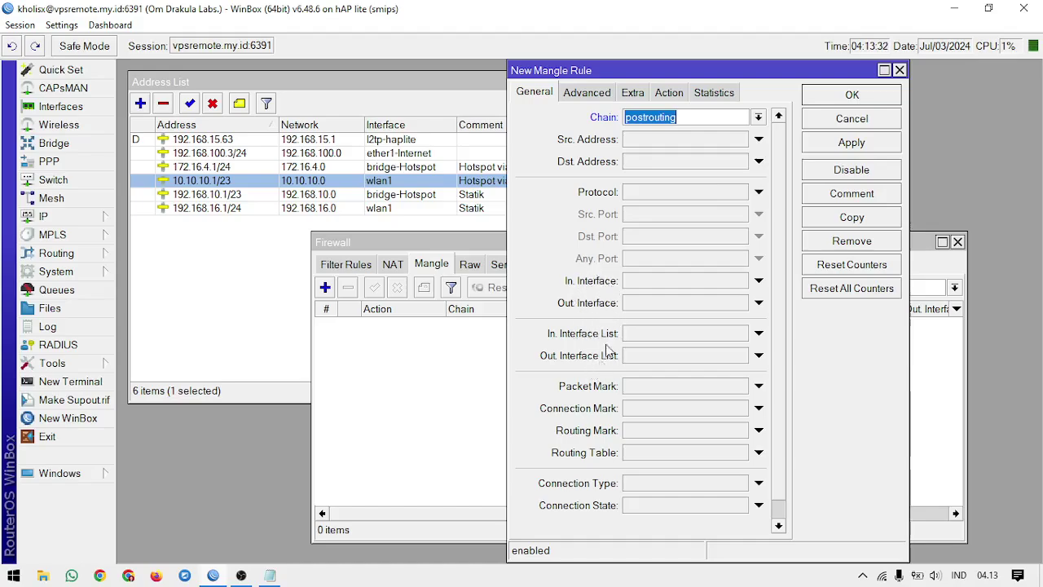
{"action": "left_click", "coordinate": [605, 94]}
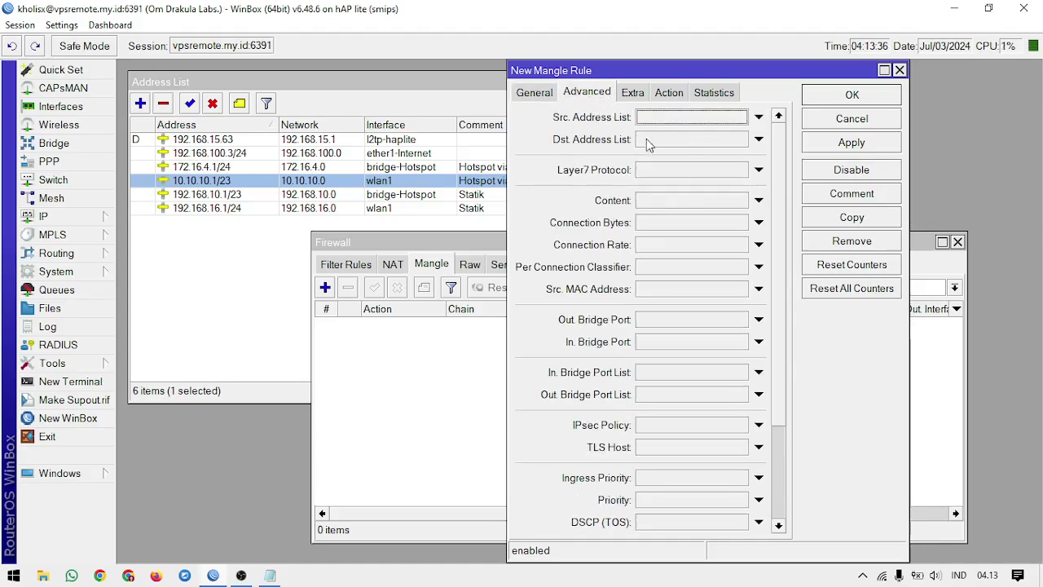
{"action": "left_click", "coordinate": [714, 139]}
{"action": "left_click", "coordinate": [740, 140]}
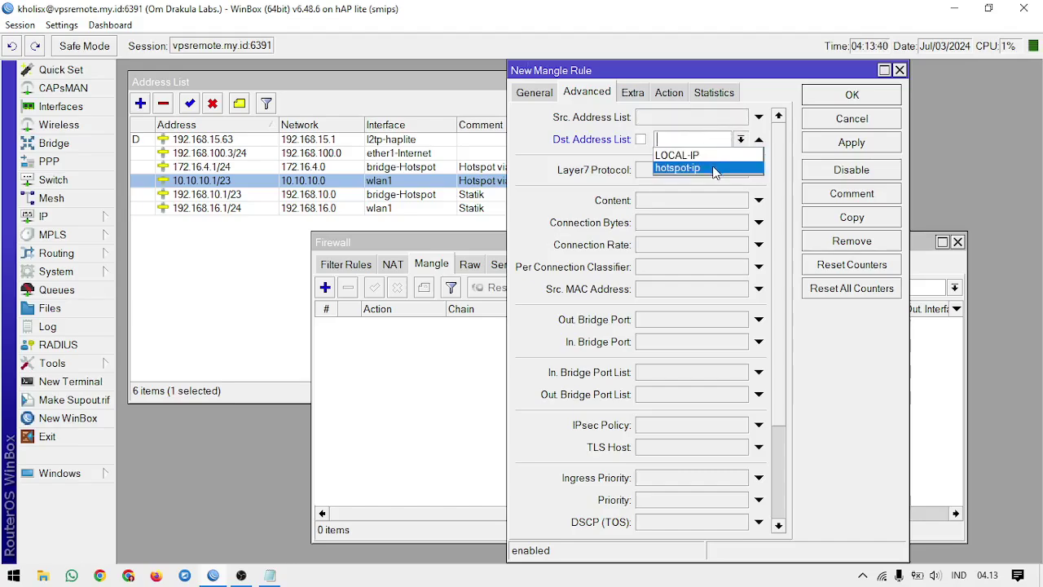
{"action": "left_click", "coordinate": [688, 167]}
Step: Check the two hotspot-ip address list entries against the new rule's chain and destination address list
{"action": "left_click", "coordinate": [485, 248]}
{"action": "left_click", "coordinate": [679, 265]}
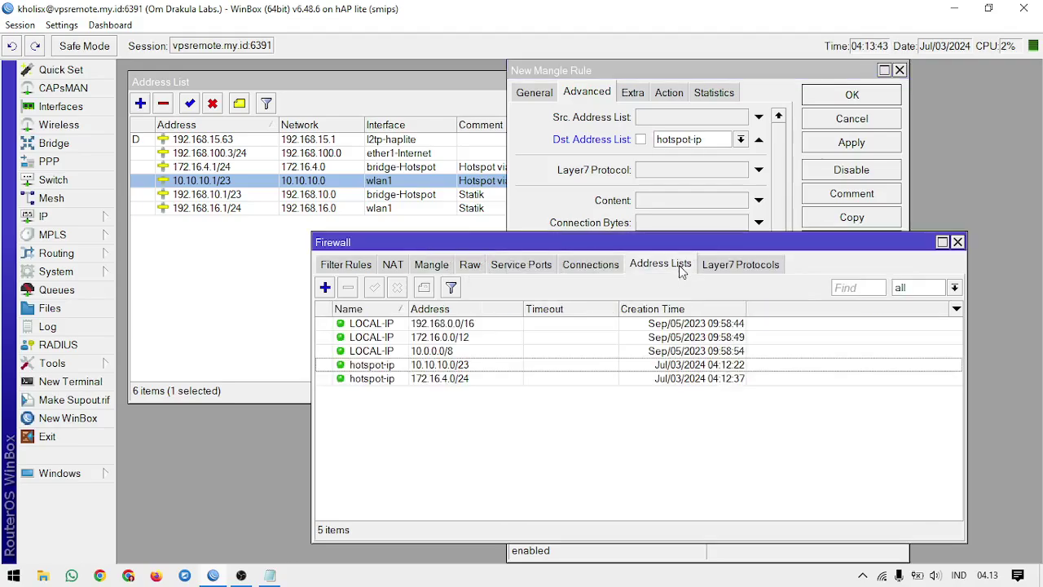
{"action": "left_click", "coordinate": [469, 368]}
{"action": "key", "text": "Down"}
{"action": "left_click", "coordinate": [475, 369]}
{"action": "left_click", "coordinate": [472, 379]}
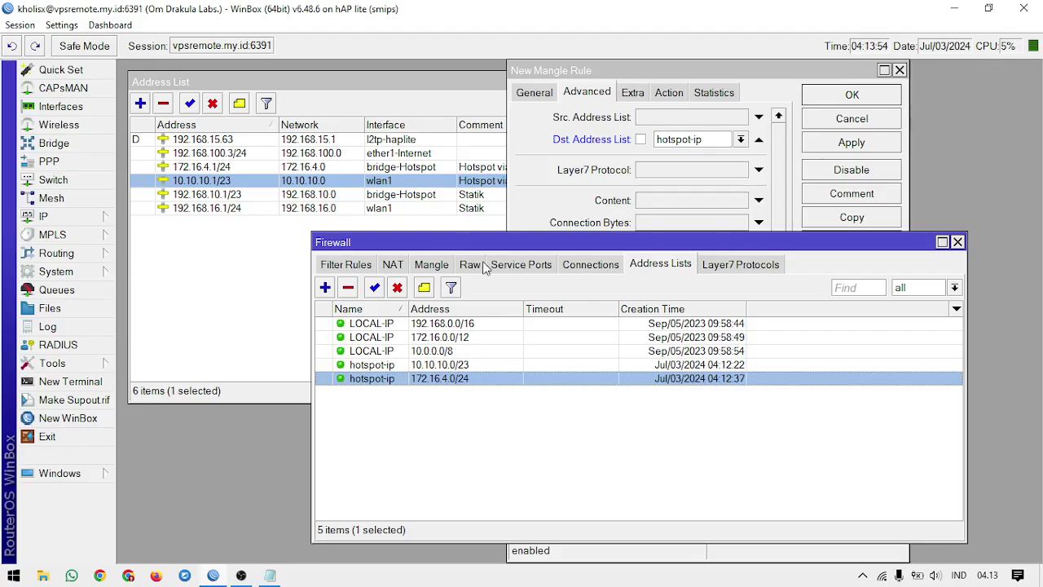
{"action": "left_click", "coordinate": [534, 94]}
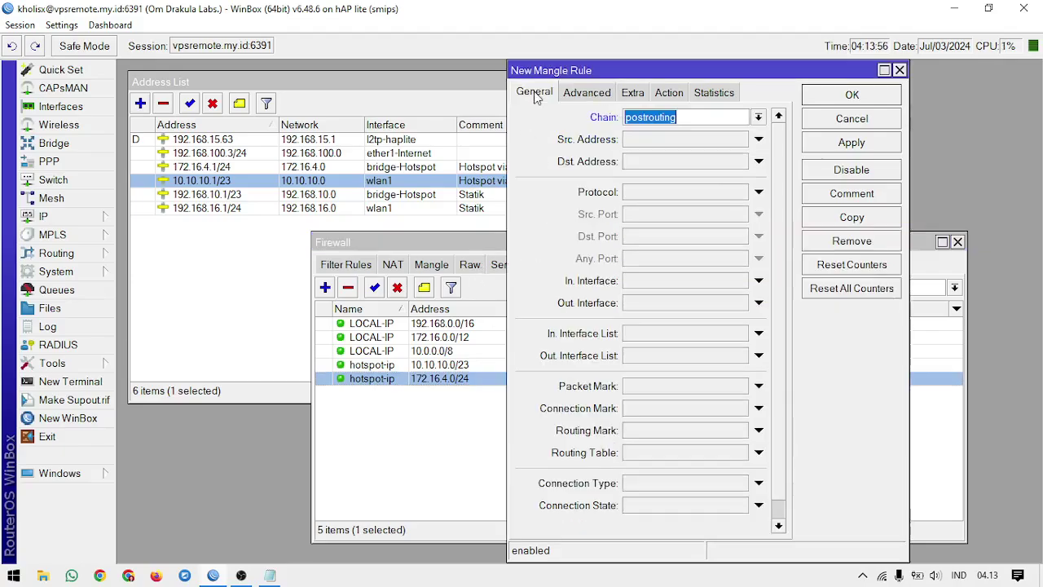
{"action": "left_click", "coordinate": [587, 92]}
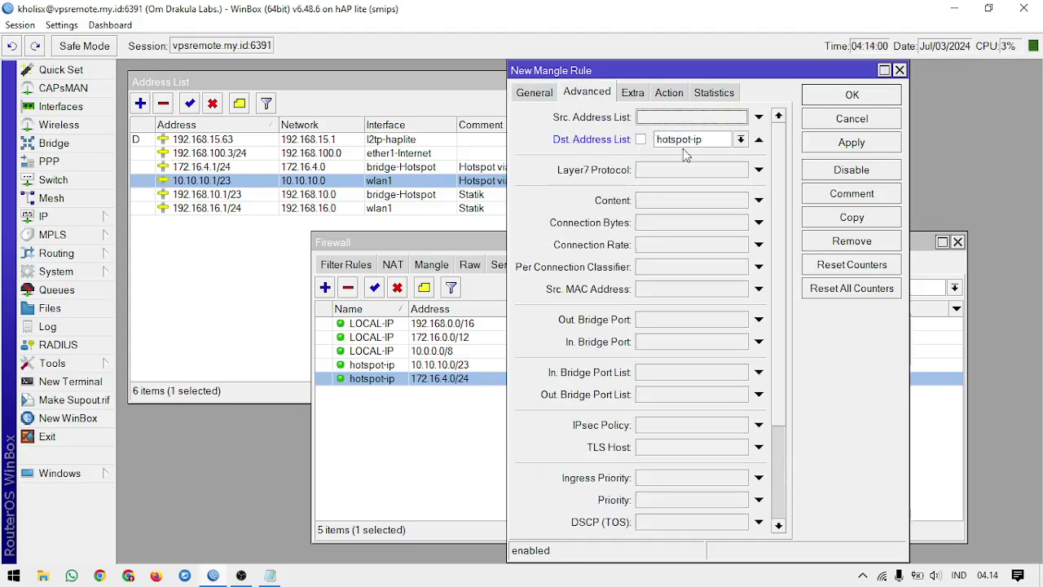
{"action": "left_click", "coordinate": [739, 141]}
{"action": "left_click", "coordinate": [715, 168]}
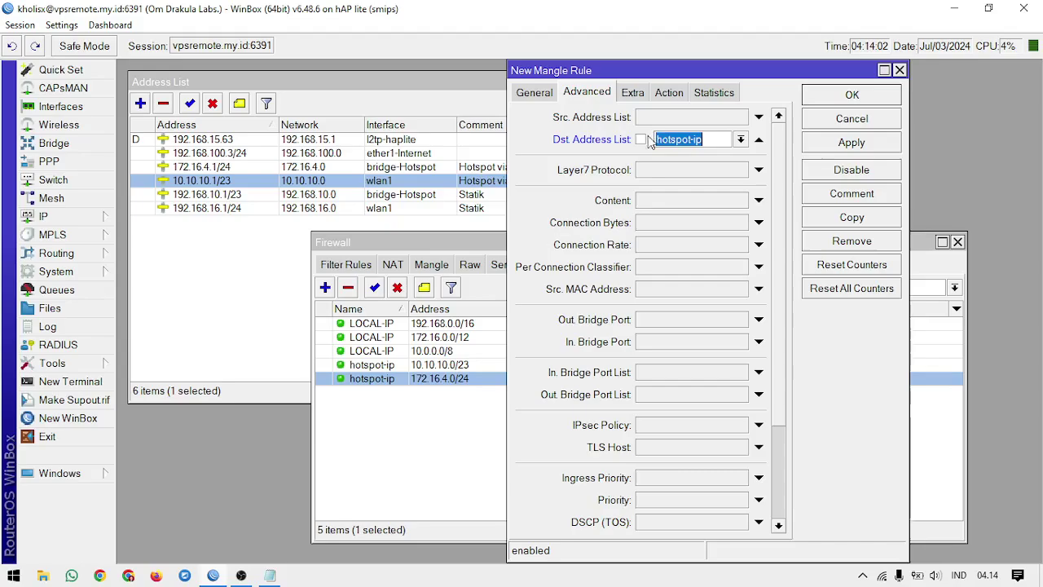
{"action": "left_click", "coordinate": [486, 253]}
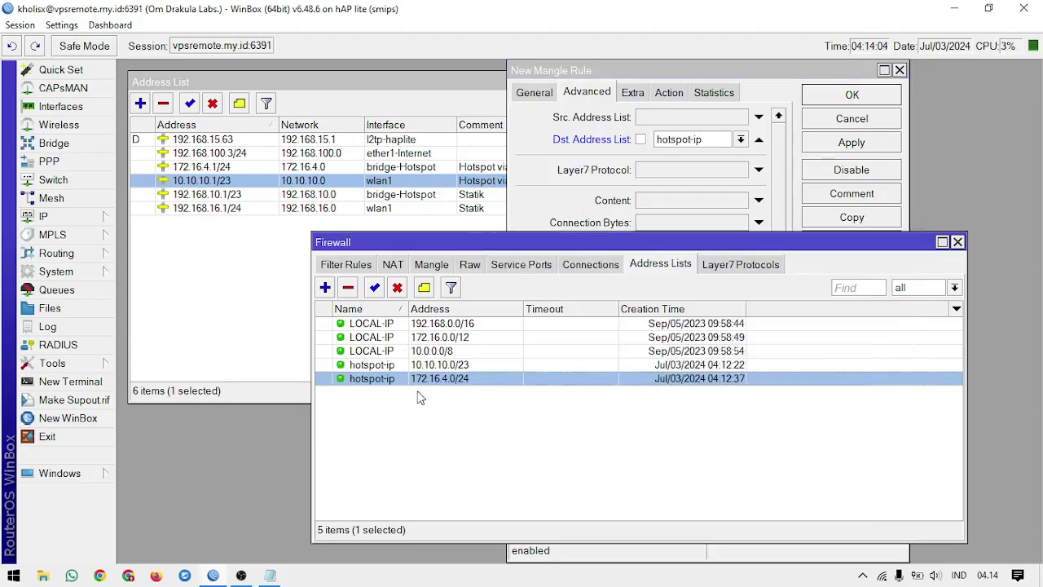
{"action": "left_click", "coordinate": [430, 366]}
{"action": "left_click", "coordinate": [430, 377]}
Step: Set the new rule's action to change TTL with a new TTL of 1, turn off Passthrough, and save it
{"action": "left_click", "coordinate": [664, 98]}
{"action": "left_click", "coordinate": [654, 122]}
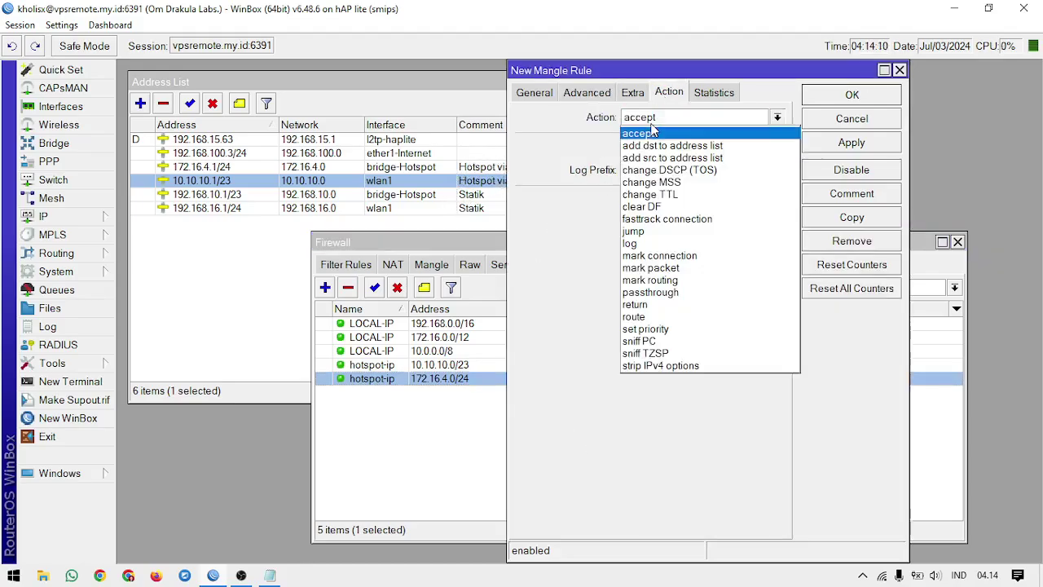
{"action": "left_click", "coordinate": [673, 198]}
{"action": "double_click", "coordinate": [643, 243]}
{"action": "type", "text": "1"}
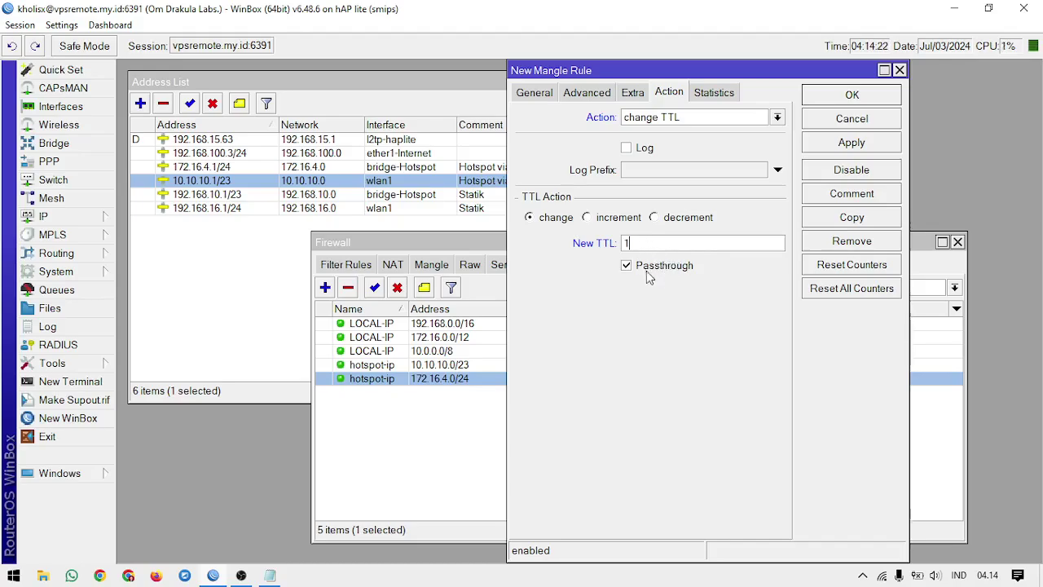
{"action": "left_click", "coordinate": [661, 267]}
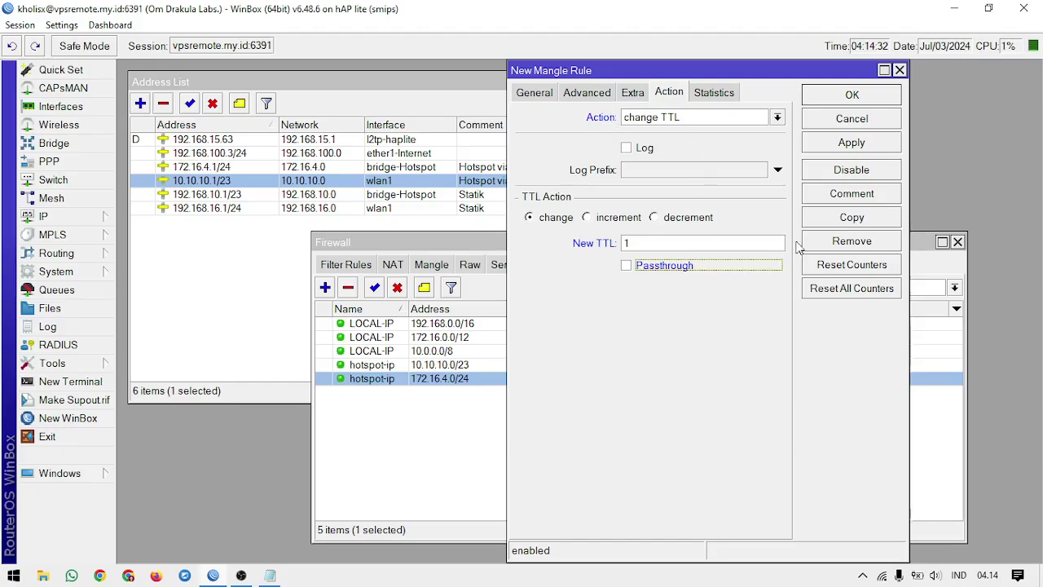
{"action": "left_click", "coordinate": [851, 143]}
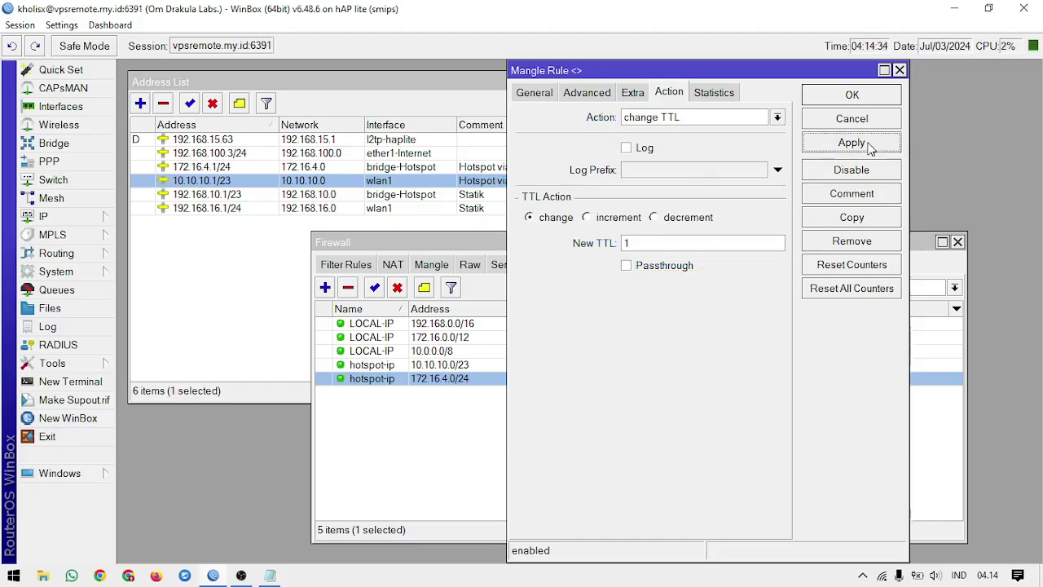
{"action": "left_click", "coordinate": [867, 96]}
Step: Inspect the saved change TTL rule in the enlarged mangle list, widening the Dst. Address List column
{"action": "left_click", "coordinate": [431, 265]}
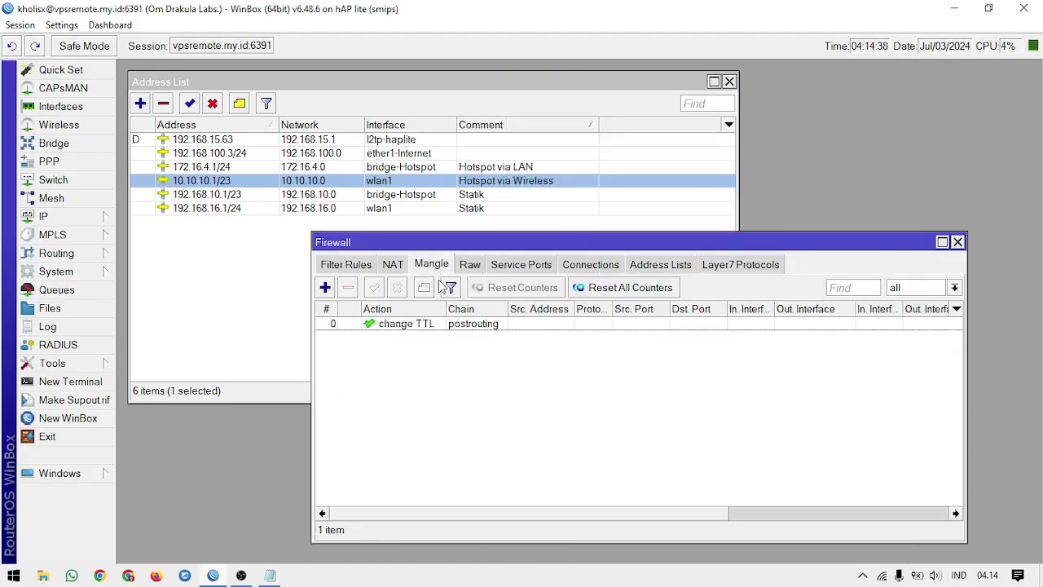
{"action": "left_click", "coordinate": [491, 326]}
{"action": "left_click_drag", "start_coordinate": [520, 243], "coordinate": [441, 243]}
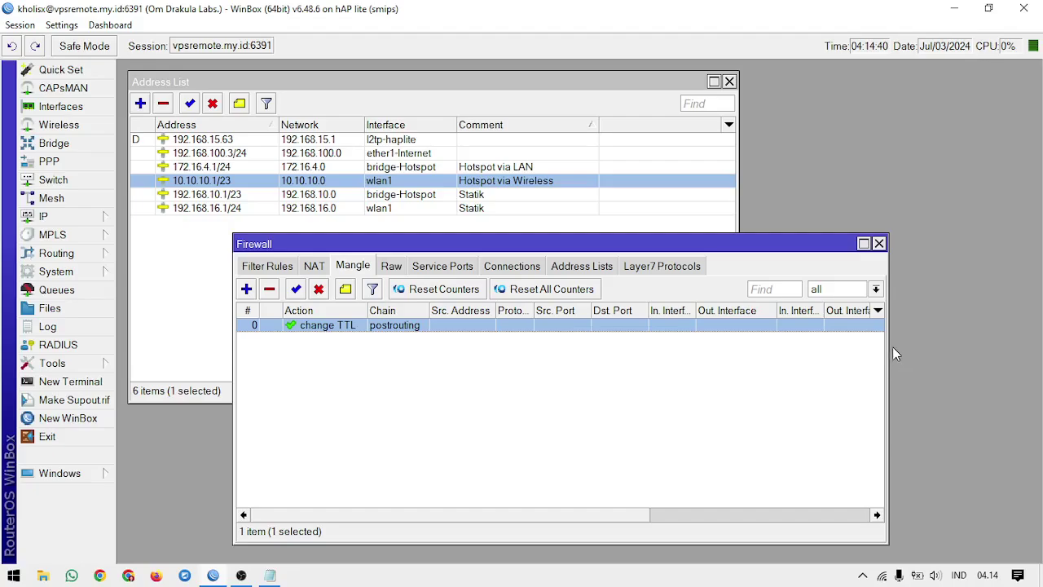
{"action": "left_click_drag", "start_coordinate": [888, 342], "coordinate": [988, 342]}
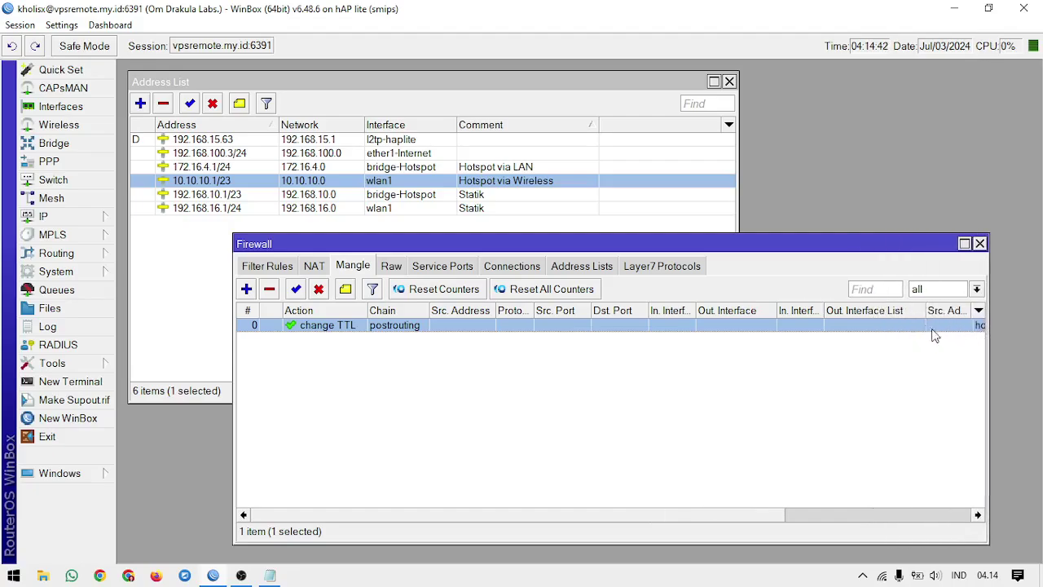
{"action": "left_click", "coordinate": [964, 243]}
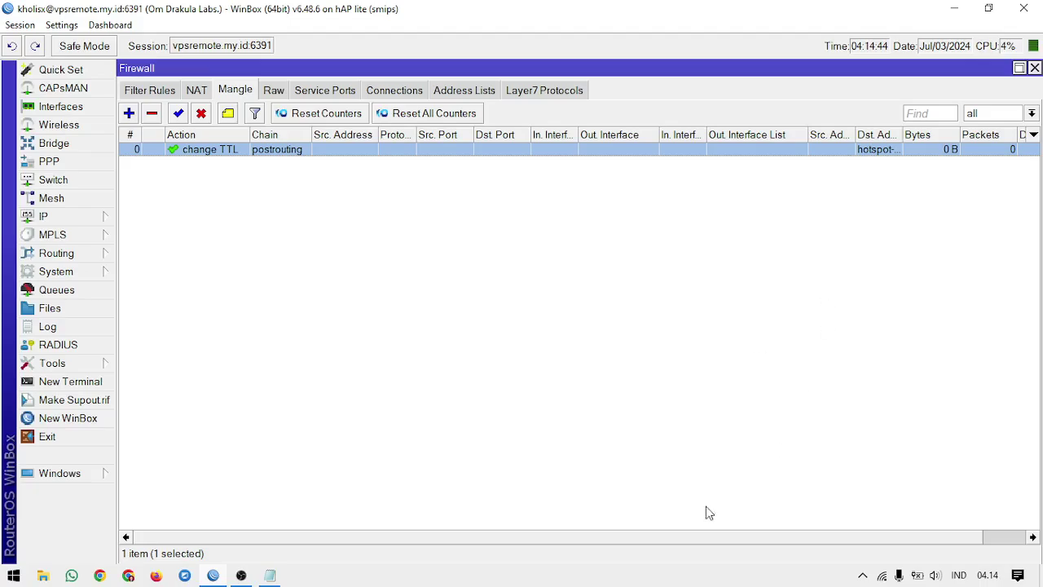
{"action": "mouse_move", "coordinate": [903, 136]}
{"action": "left_mouse_down"}
{"action": "mouse_move", "coordinate": [937, 137]}
{"action": "mouse_move", "coordinate": [924, 137]}
{"action": "left_mouse_up"}
{"action": "left_click", "coordinate": [263, 210]}
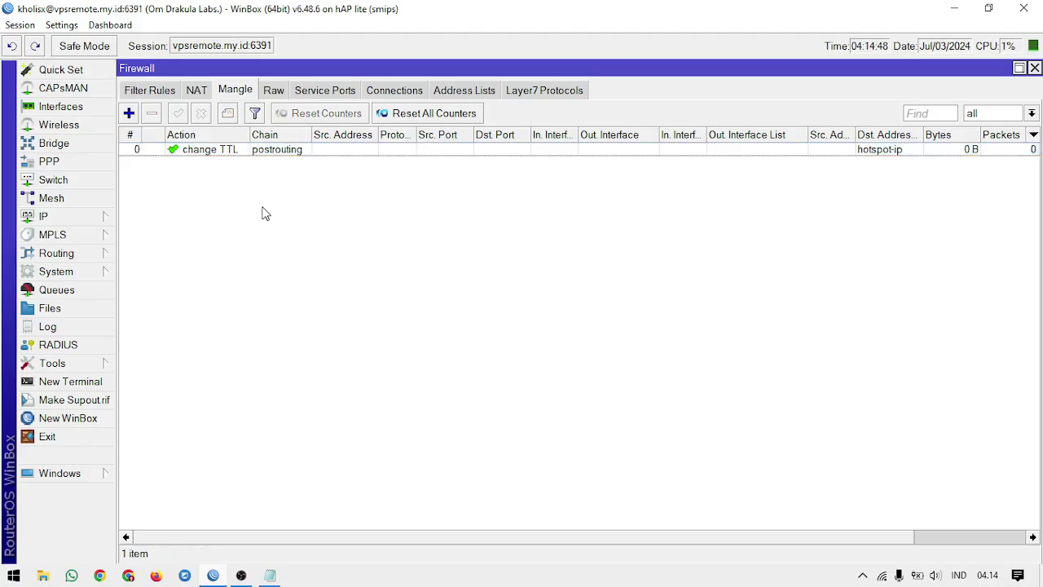
{"action": "left_click", "coordinate": [284, 153]}
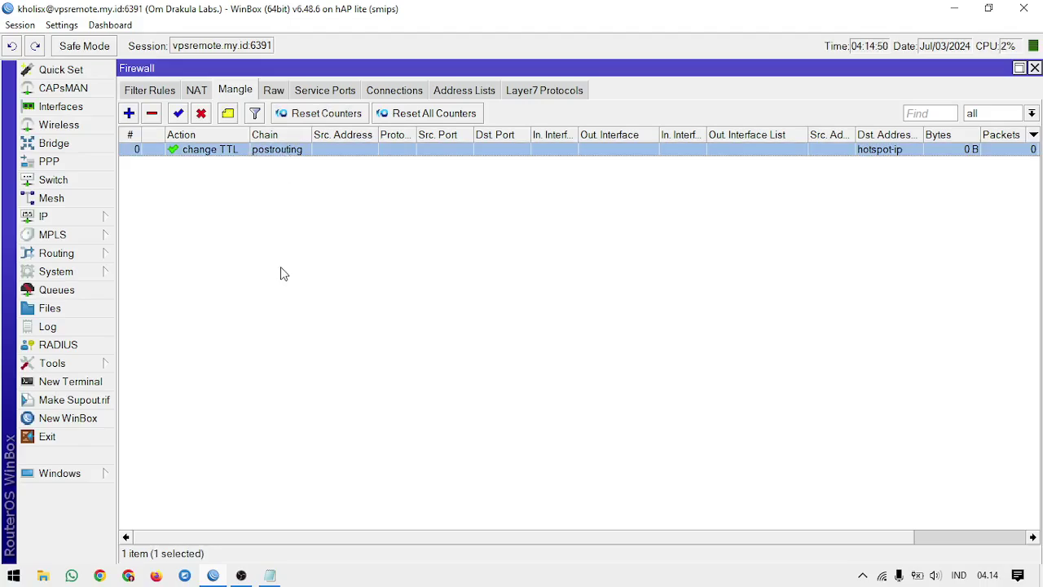
Step: Compare the Statik addresses with the Hotspot via LAN and Hotspot via Wireless addresses in the IP address list
{"action": "left_click", "coordinate": [89, 219]}
{"action": "left_click", "coordinate": [163, 167]}
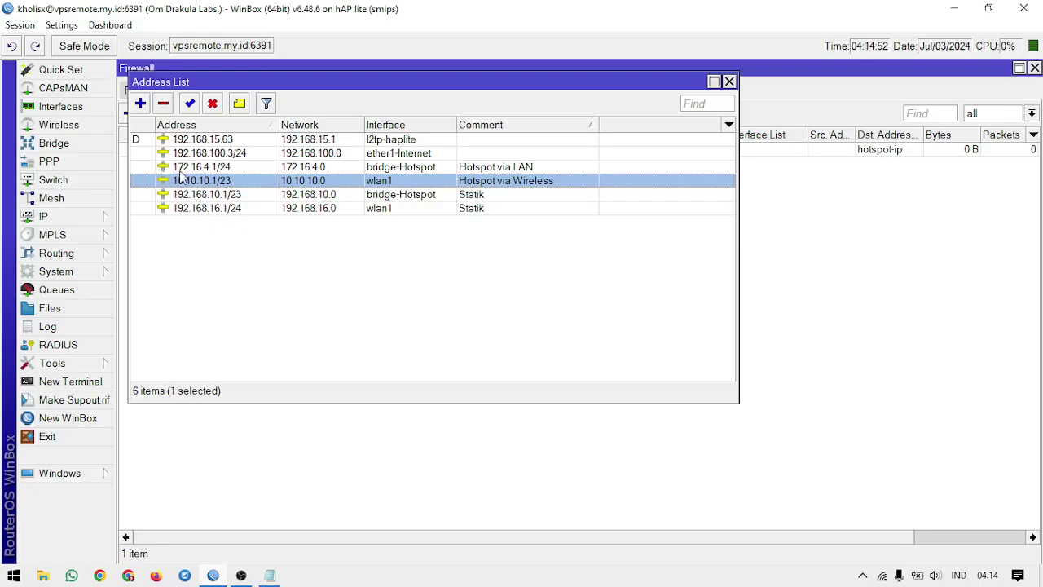
{"action": "left_click", "coordinate": [269, 196]}
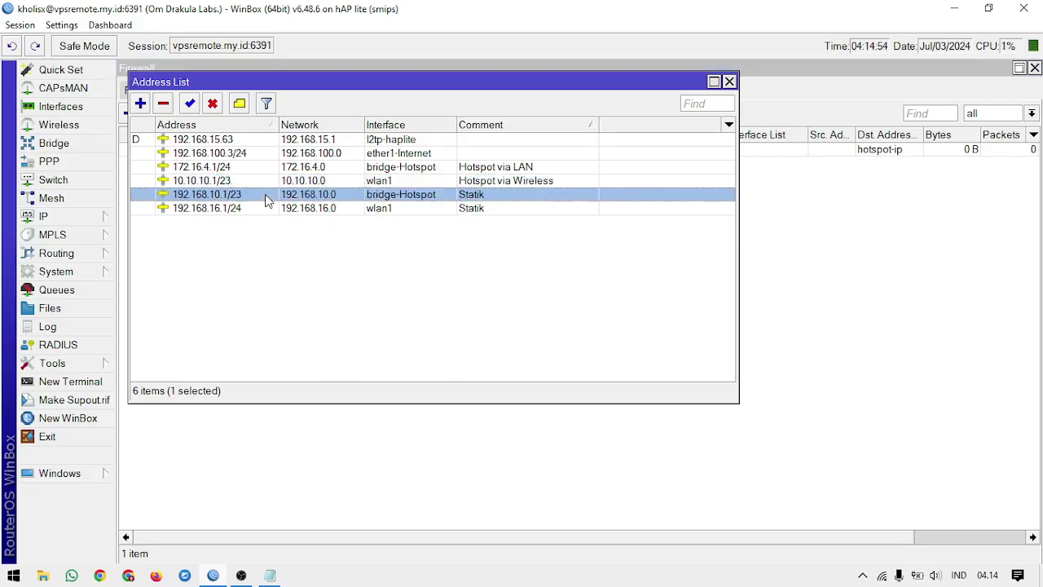
{"action": "left_click", "coordinate": [239, 209]}
{"action": "left_click", "coordinate": [246, 199]}
{"action": "left_click", "coordinate": [260, 208]}
{"action": "left_click", "coordinate": [269, 199]}
{"action": "left_click", "coordinate": [272, 207]}
{"action": "left_click", "coordinate": [275, 200]}
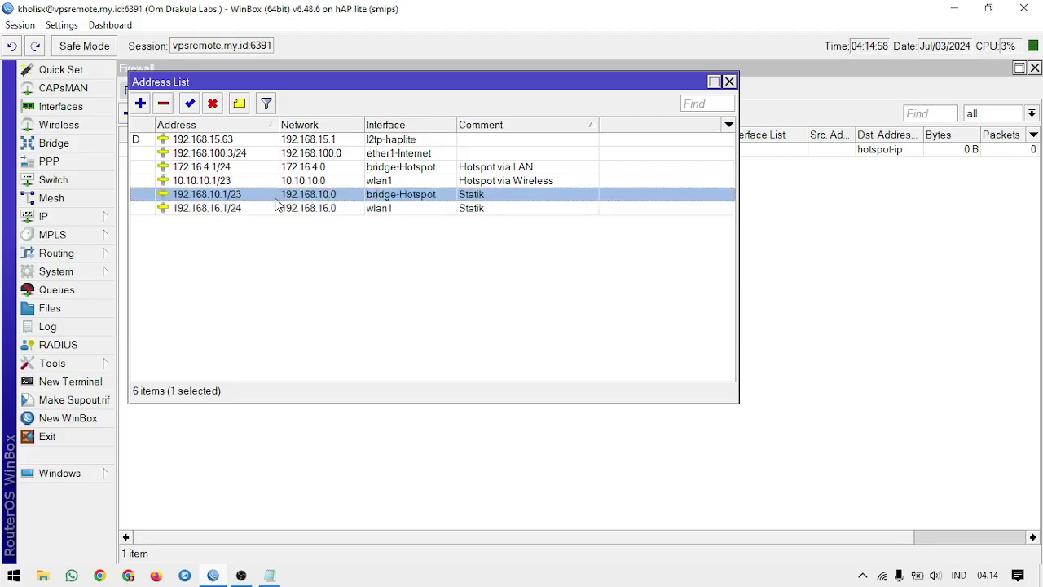
{"action": "left_click", "coordinate": [262, 181]}
{"action": "left_click", "coordinate": [266, 169]}
{"action": "left_click", "coordinate": [264, 183]}
{"action": "left_click", "coordinate": [266, 169]}
{"action": "left_click", "coordinate": [269, 182]}
{"action": "left_click", "coordinate": [270, 170]}
{"action": "left_click", "coordinate": [272, 182]}
{"action": "left_click", "coordinate": [277, 169]}
{"action": "left_click", "coordinate": [280, 183]}
{"action": "left_click", "coordinate": [292, 169]}
{"action": "left_click", "coordinate": [306, 183]}
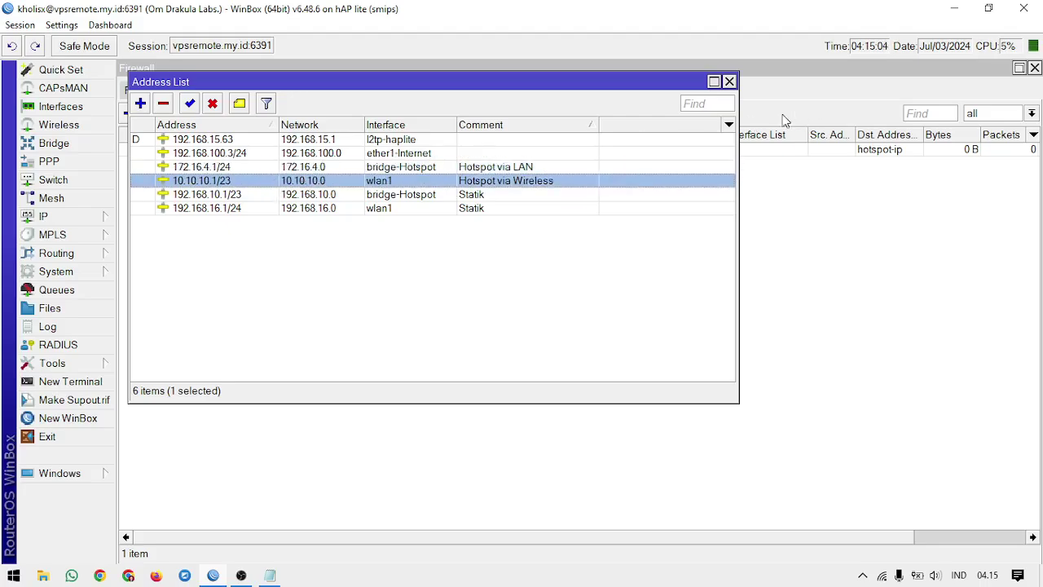
Step: Close the IP address list, restore the Firewall window from full size, and reposition it
{"action": "left_click", "coordinate": [729, 81]}
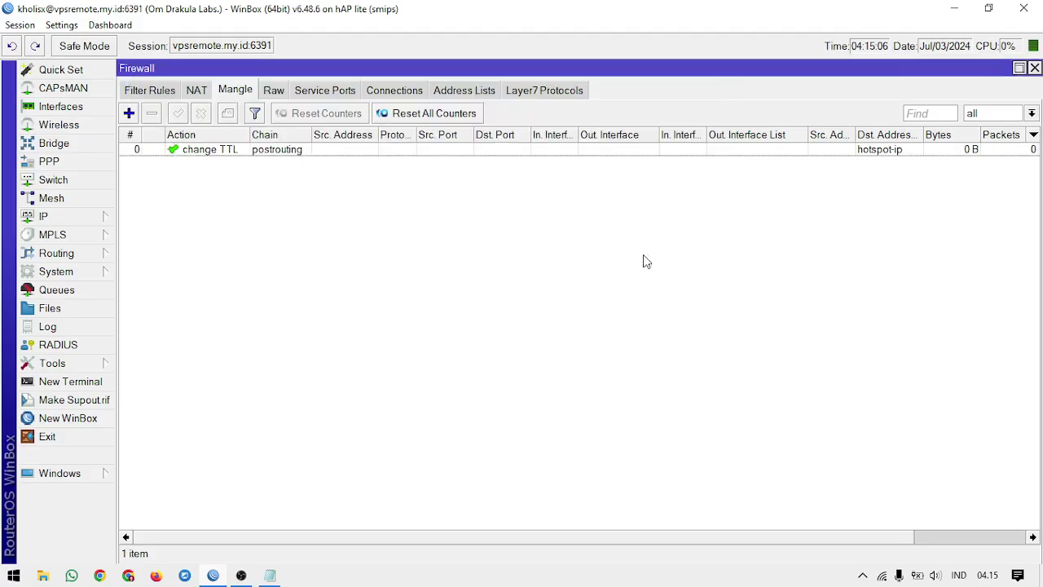
{"action": "left_click", "coordinate": [1019, 67]}
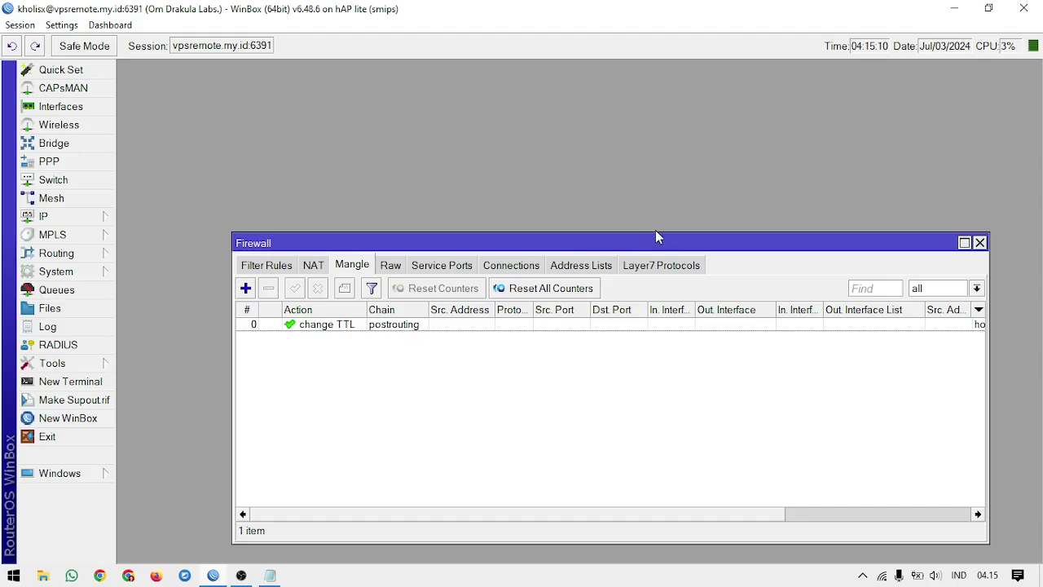
{"action": "left_click_drag", "start_coordinate": [657, 236], "coordinate": [559, 105]}
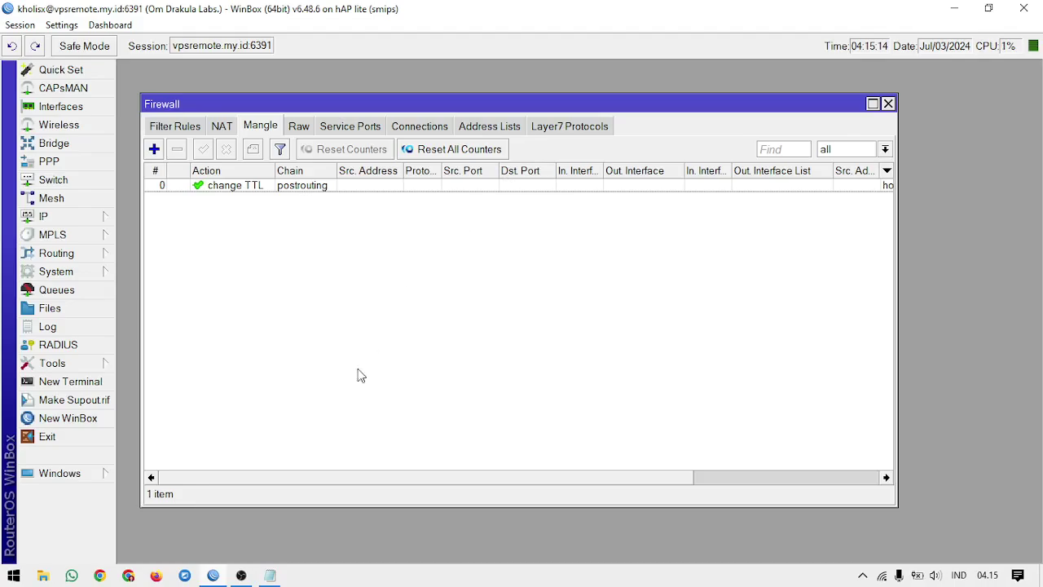
Step: Switch to the Notepad notes, highlight the Address-list! solution, and return to WinBox
{"action": "left_click", "coordinate": [273, 577]}
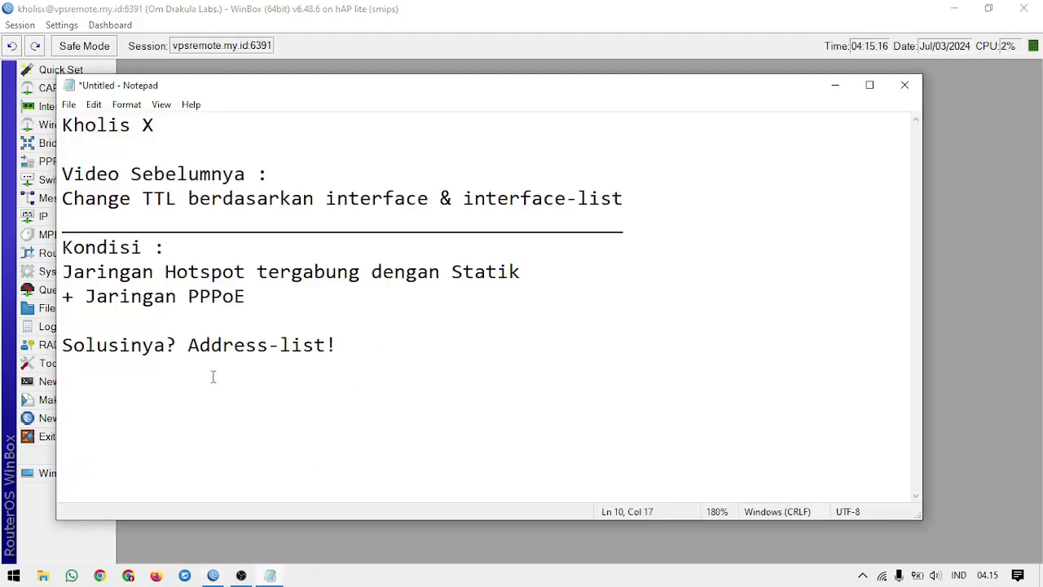
{"action": "left_click_drag", "start_coordinate": [188, 345], "coordinate": [338, 349]}
{"action": "left_click", "coordinate": [357, 351]}
{"action": "key", "text": "alt+Tab"}
Step: Reopen the change TTL rule, review its destination address list and action settings, and close it
{"action": "double_click", "coordinate": [373, 185]}
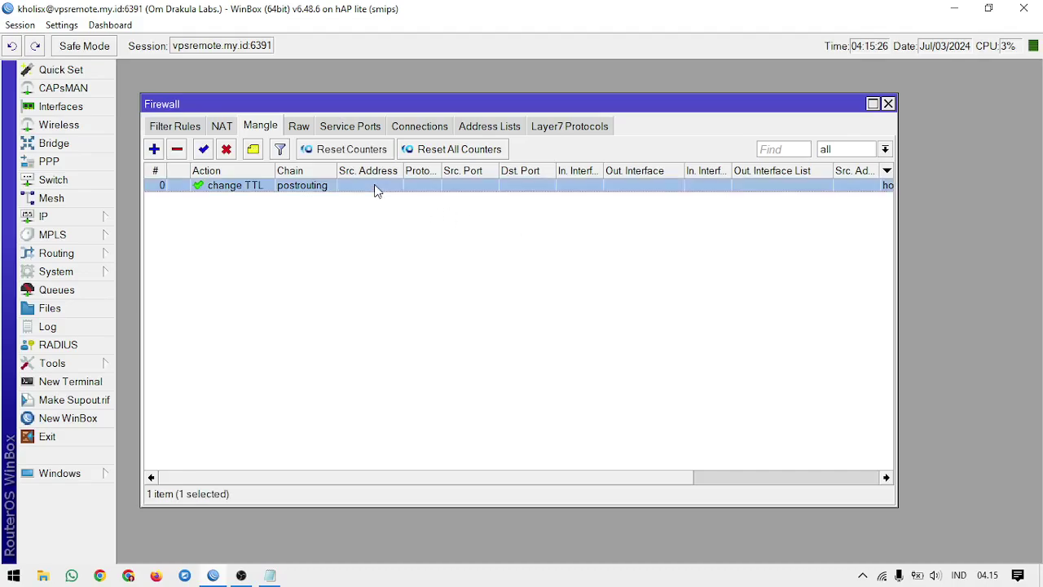
{"action": "left_click", "coordinate": [604, 96]}
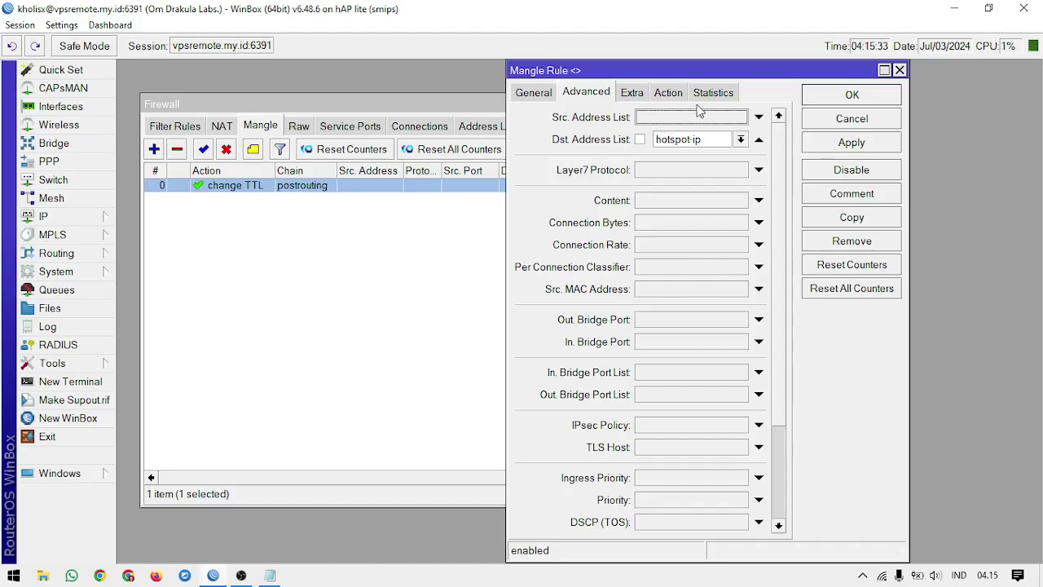
{"action": "left_click", "coordinate": [670, 93]}
{"action": "left_click", "coordinate": [821, 103]}
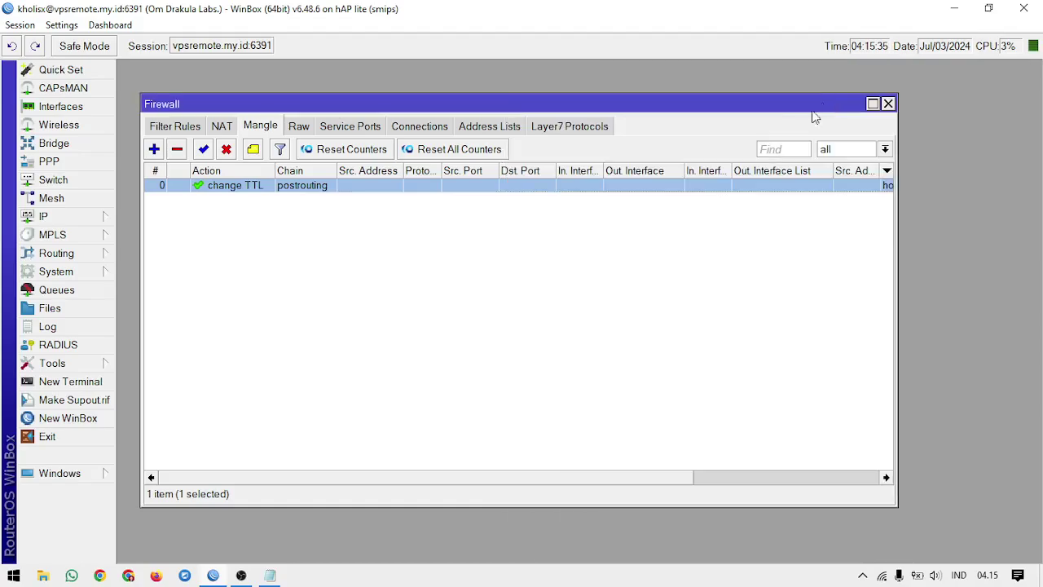
{"action": "left_click", "coordinate": [361, 382]}
{"action": "left_click", "coordinate": [243, 576]}
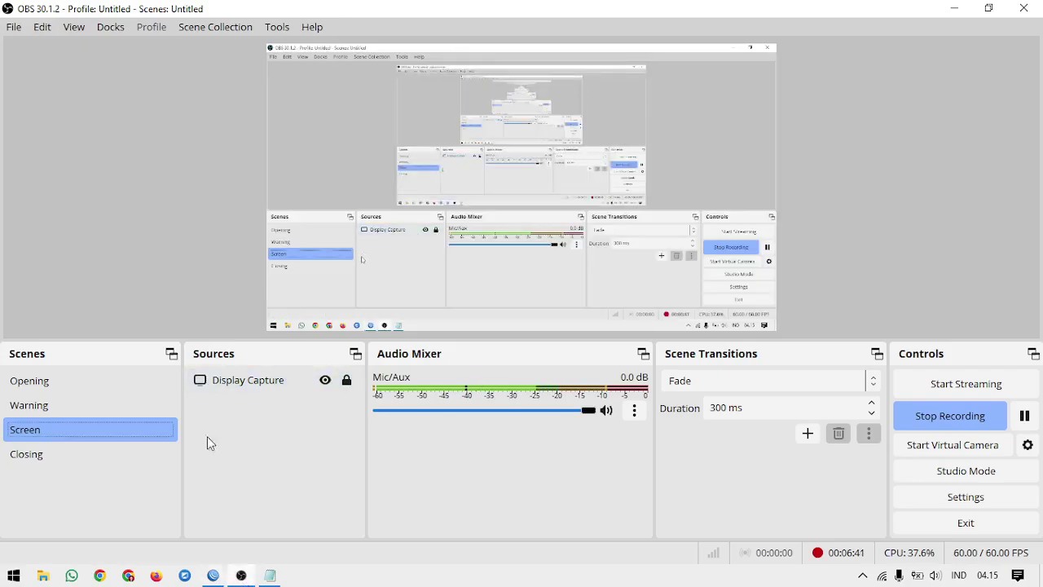